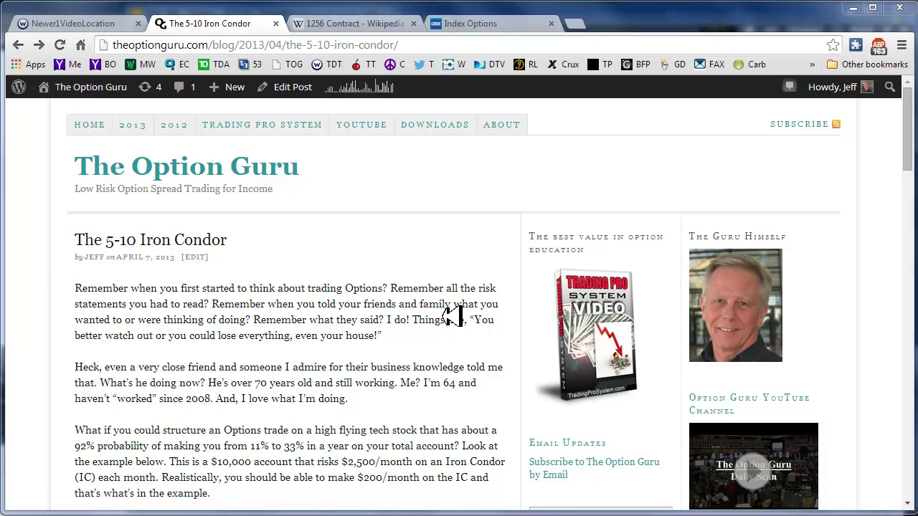
- Read down through the iron condor blog post
left_click(519, 332)
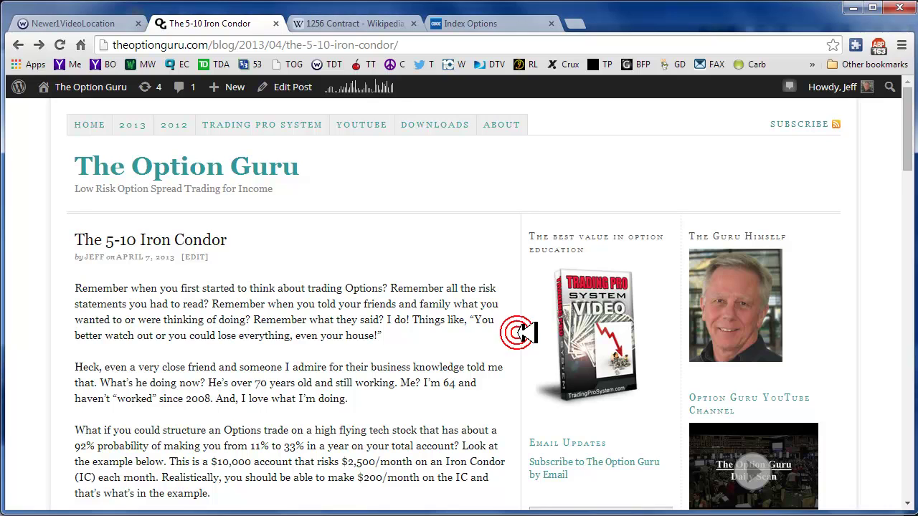
scroll(520, 332, "down", 3)
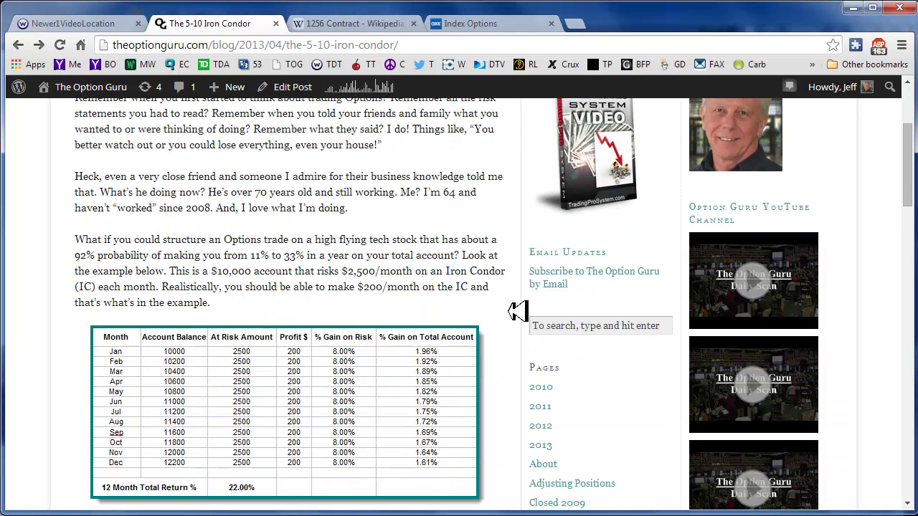
scroll(518, 310, "down", 4)
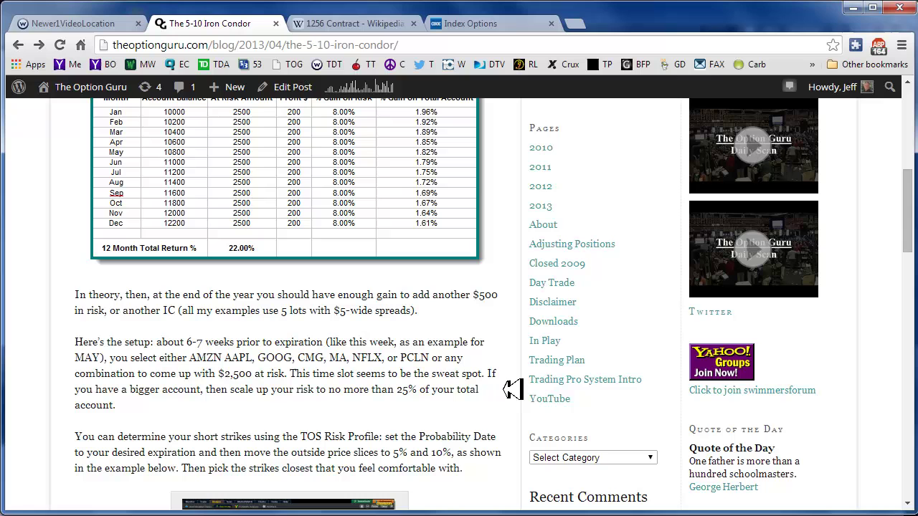
scroll(513, 385, "down", 2)
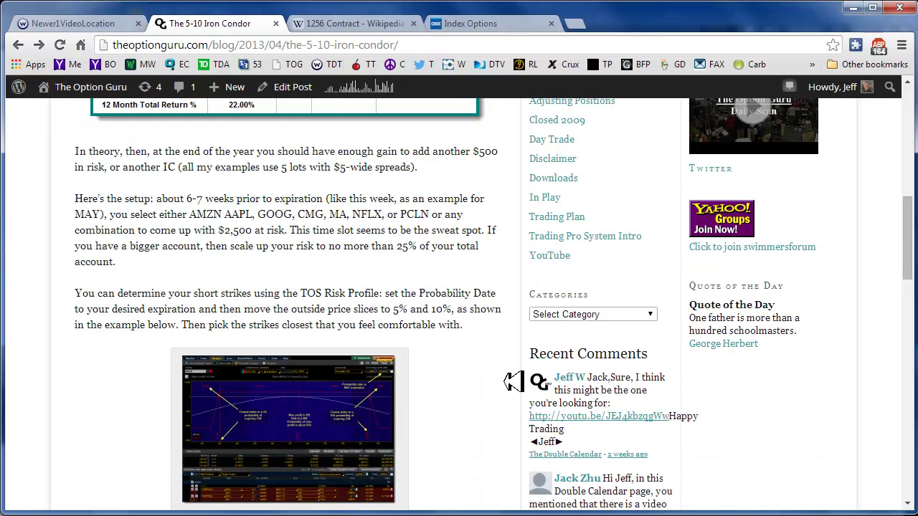
scroll(497, 376, "down", 2)
scroll(492, 373, "down", 3)
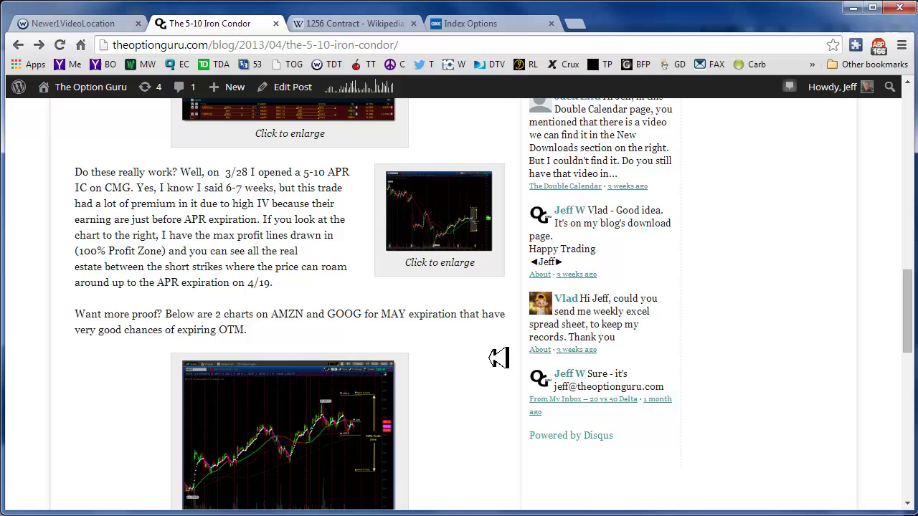
scroll(499, 358, "down", 3)
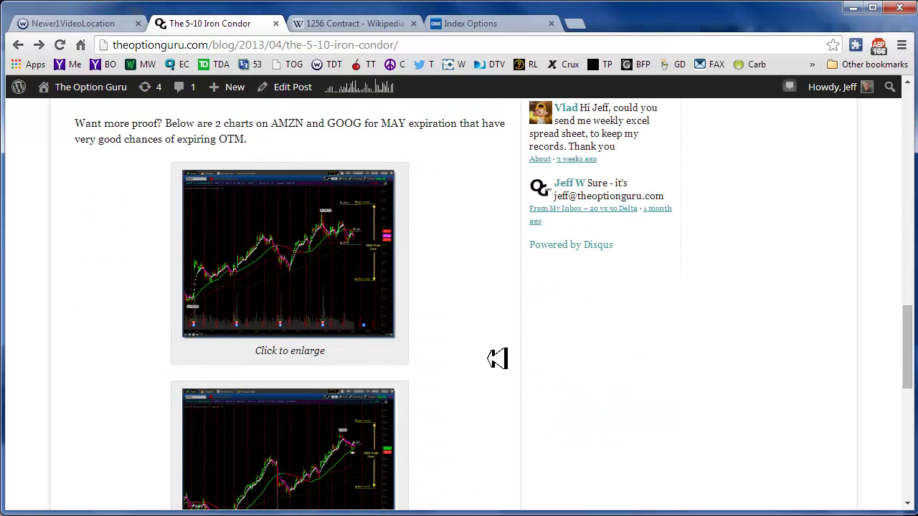
scroll(497, 358, "down", 3)
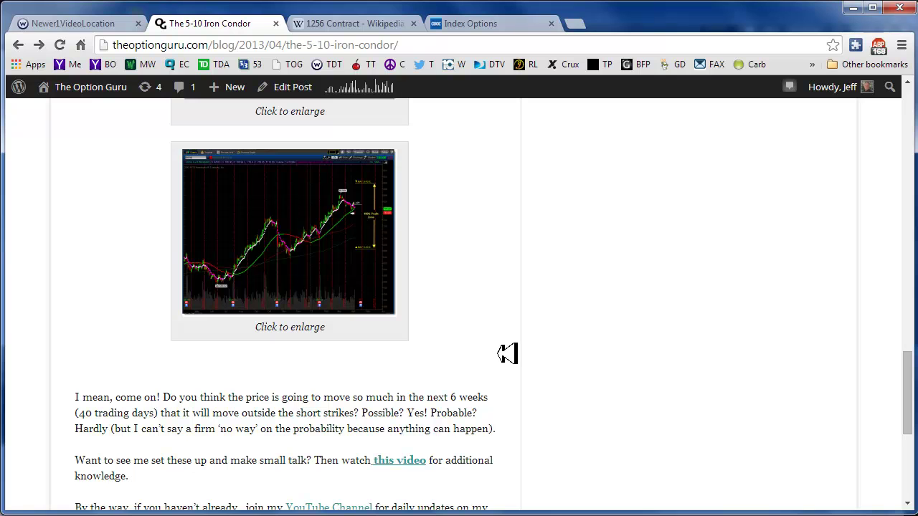
scroll(504, 351, "down", 1)
scroll(507, 349, "down", 2)
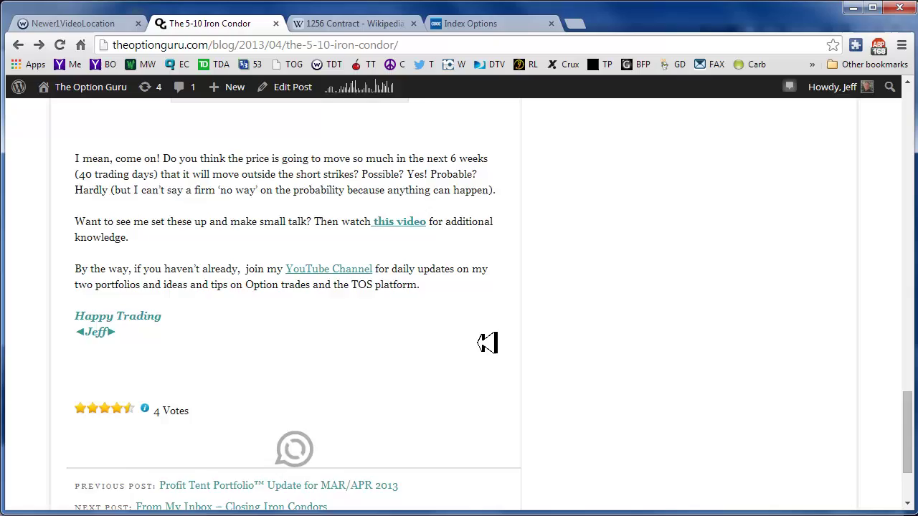
- Scroll back up, reload the post, then go to thinkorswim's SPX risk profile with slices 1742.54/1936.16/2129.78
scroll(486, 344, "up", 3)
scroll(487, 343, "up", 6)
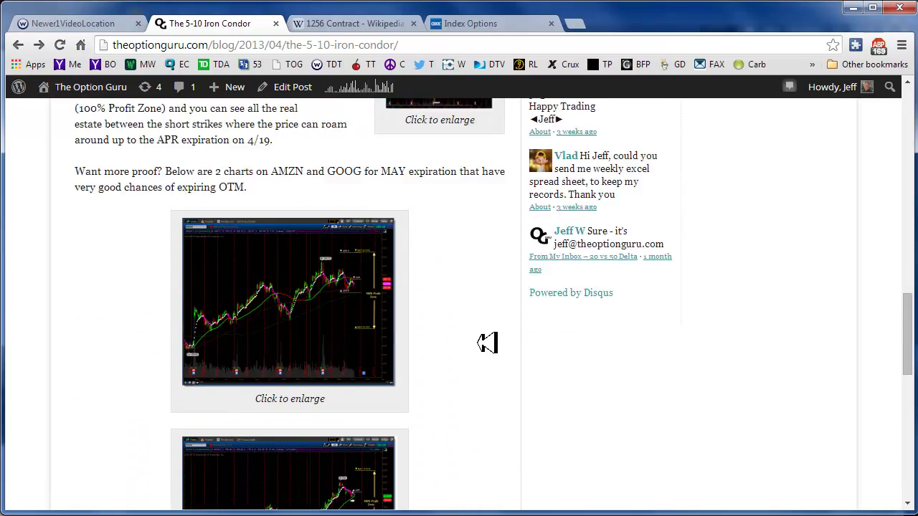
scroll(487, 344, "up", 10)
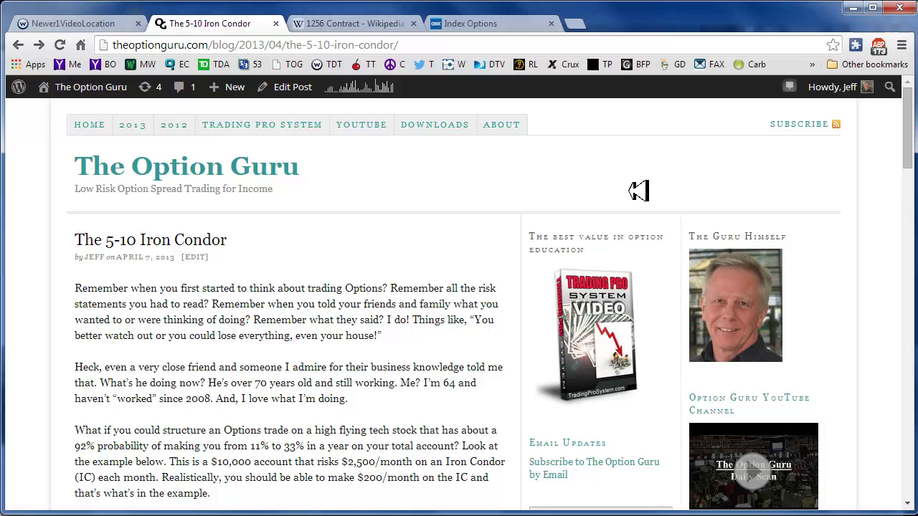
key("F5")
key("F5")
key("F5")
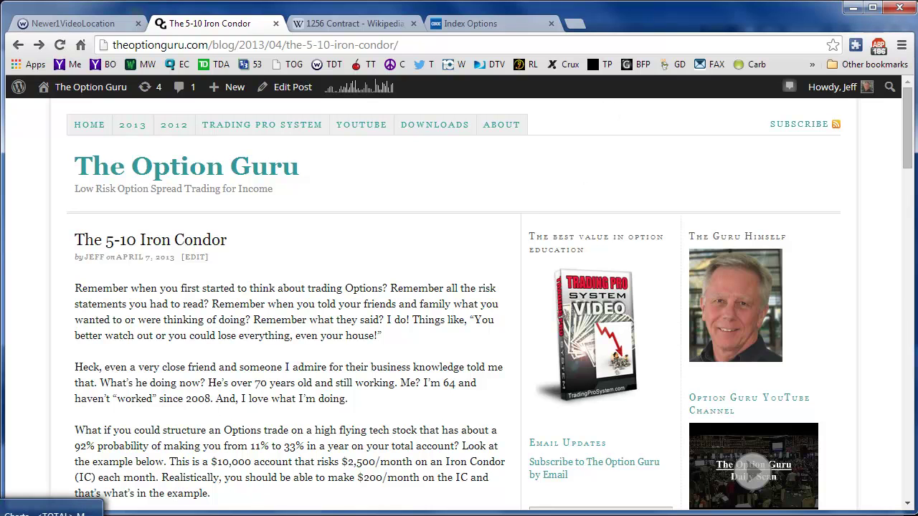
key("alt+Tab")
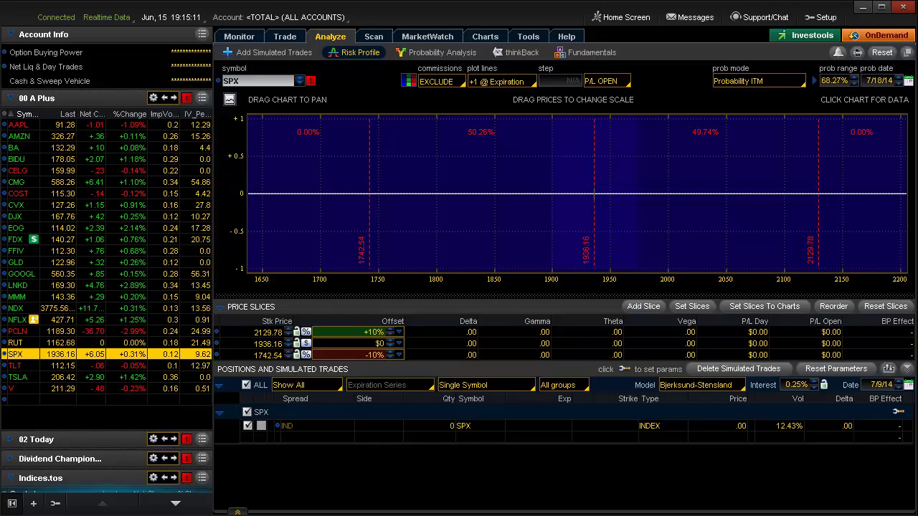
- Back in Chrome, bring up the '1256 Contract - Wikipedia' tab
key("alt+Tab")
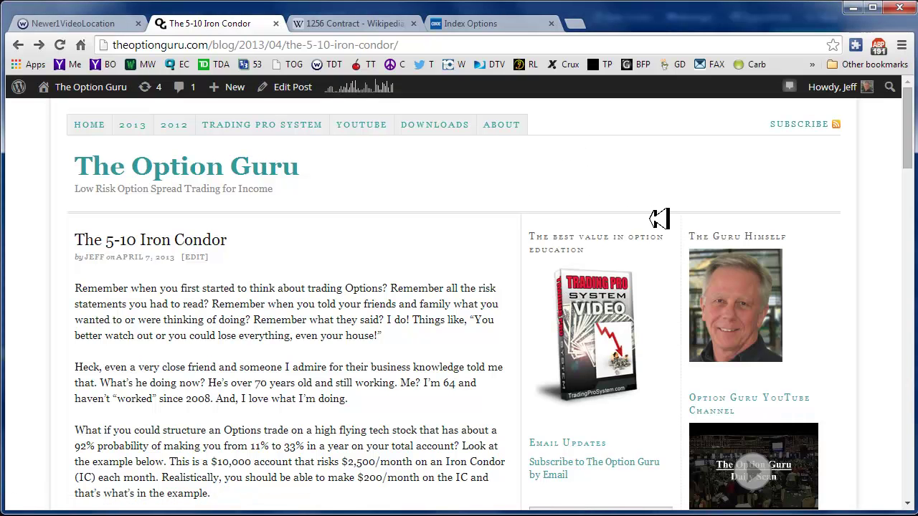
left_click(369, 17)
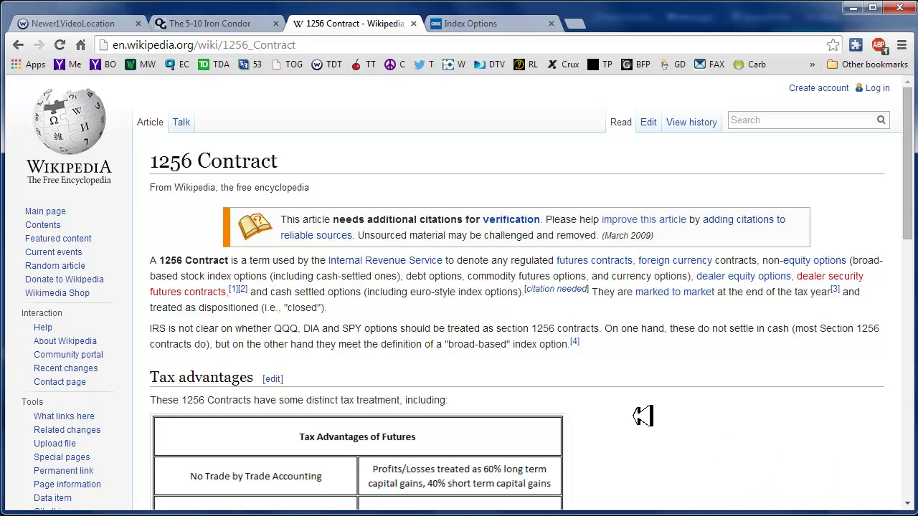
- Scroll to the Tax Advantages of Futures table: 60/40 gains, 3-year carryback, no wash-sale rules
scroll(653, 396, "down", 2)
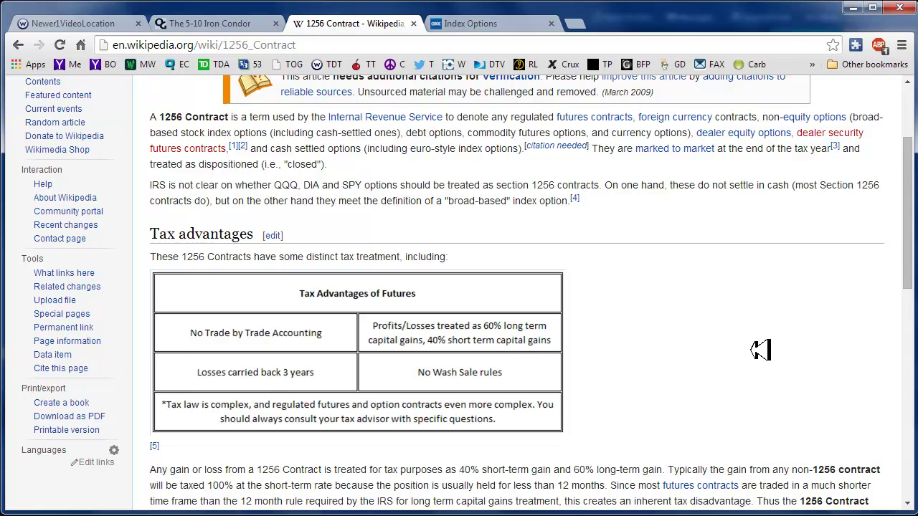
scroll(758, 355, "down", 1)
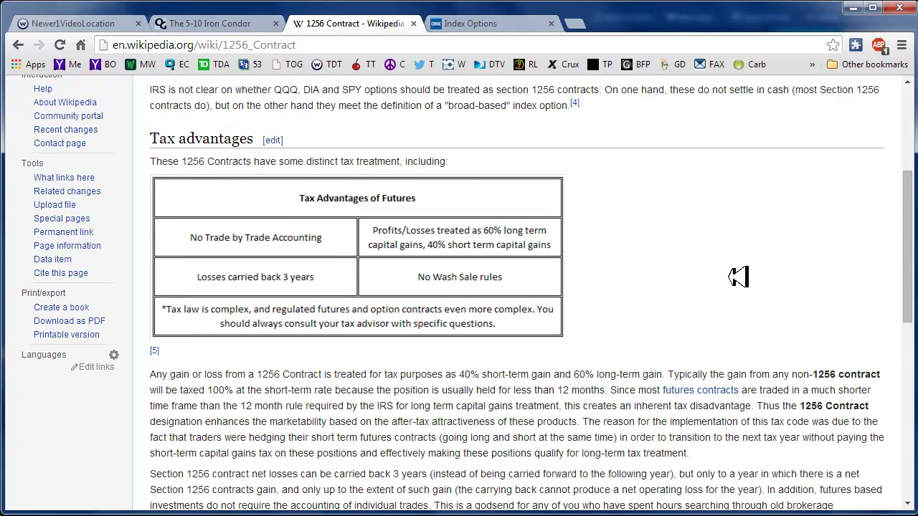
scroll(738, 278, "down", 1)
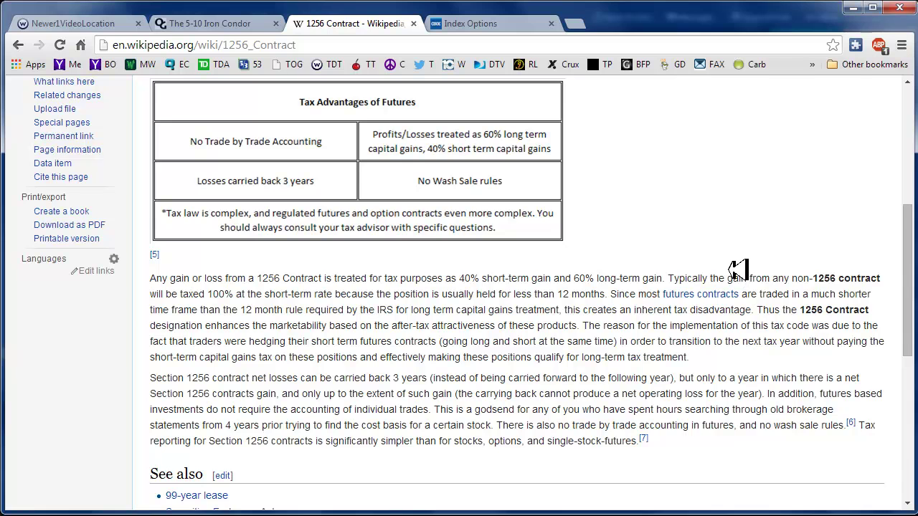
scroll(738, 273, "up", 2)
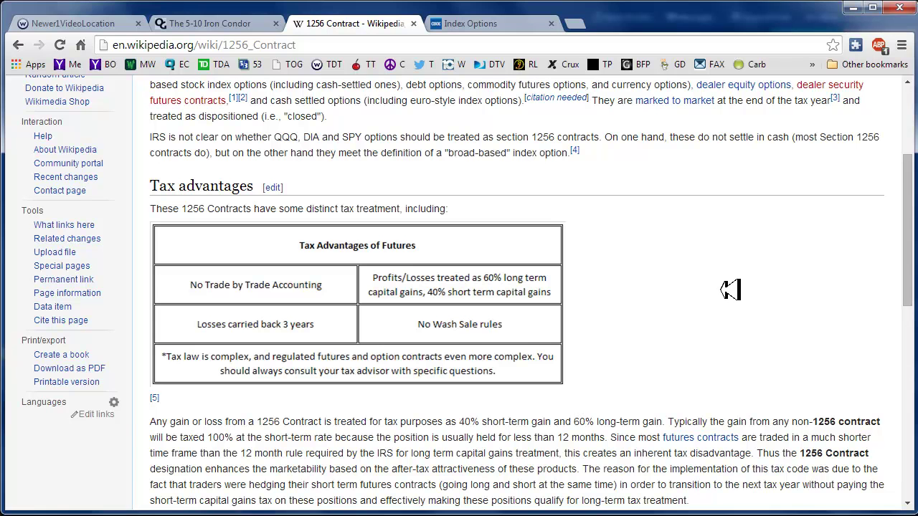
scroll(730, 290, "up", 1)
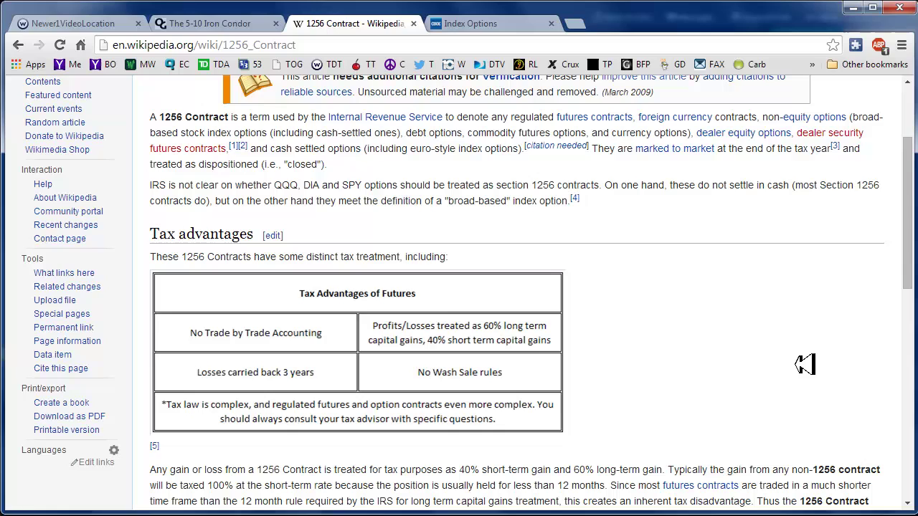
scroll(805, 365, "down", 1)
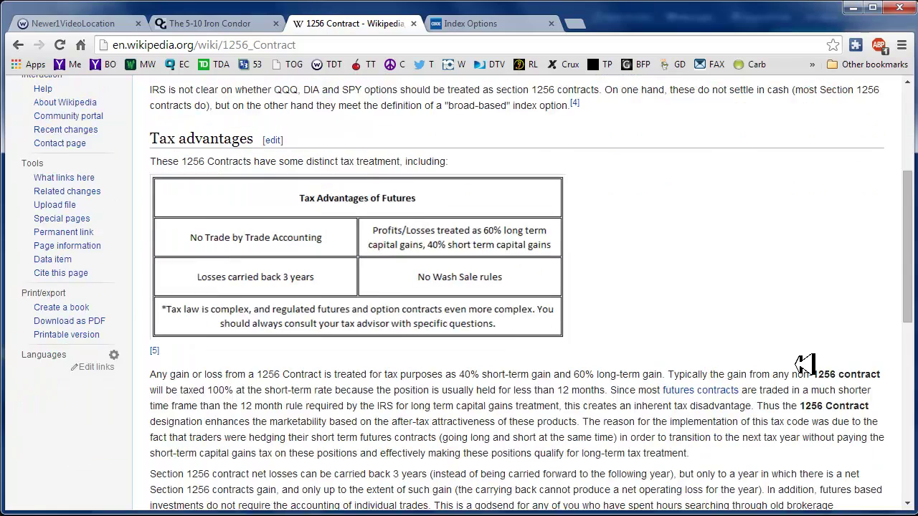
scroll(804, 364, "up", 2)
scroll(804, 364, "down", 3)
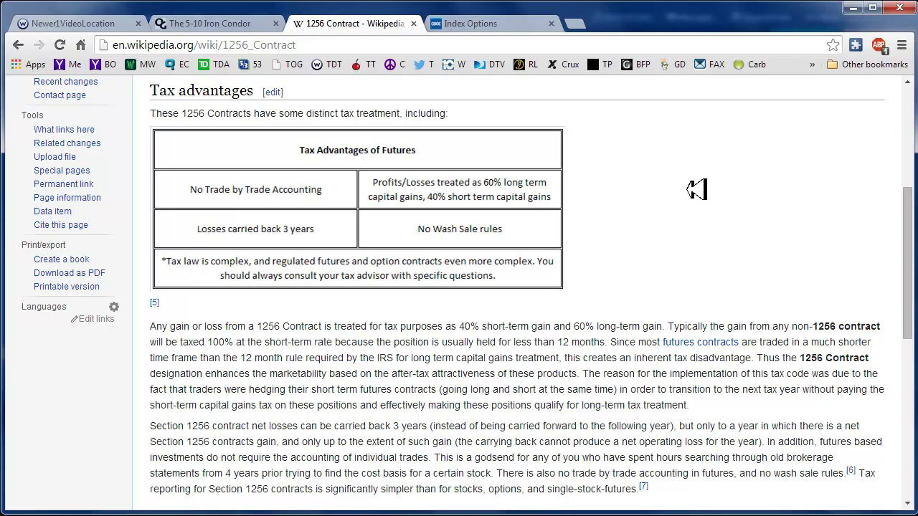
scroll(712, 184, "down", 1)
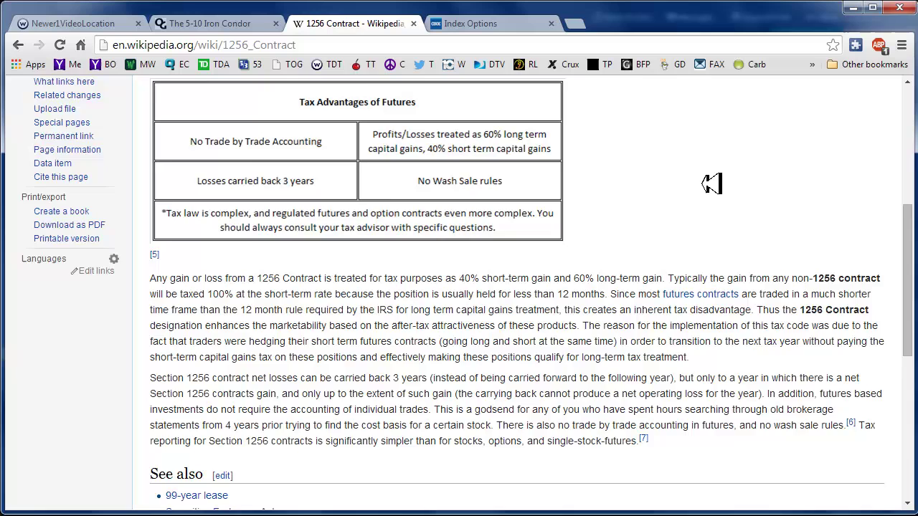
scroll(713, 182, "up", 2)
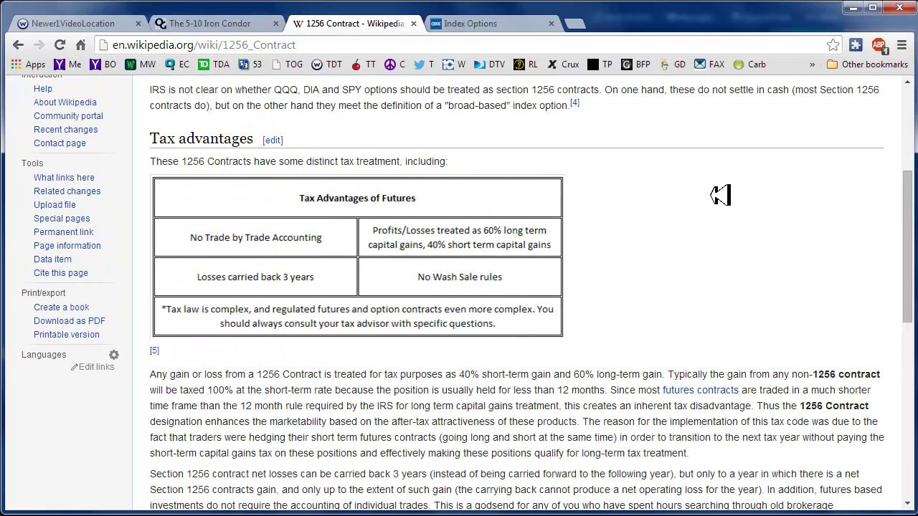
scroll(720, 195, "up", 1)
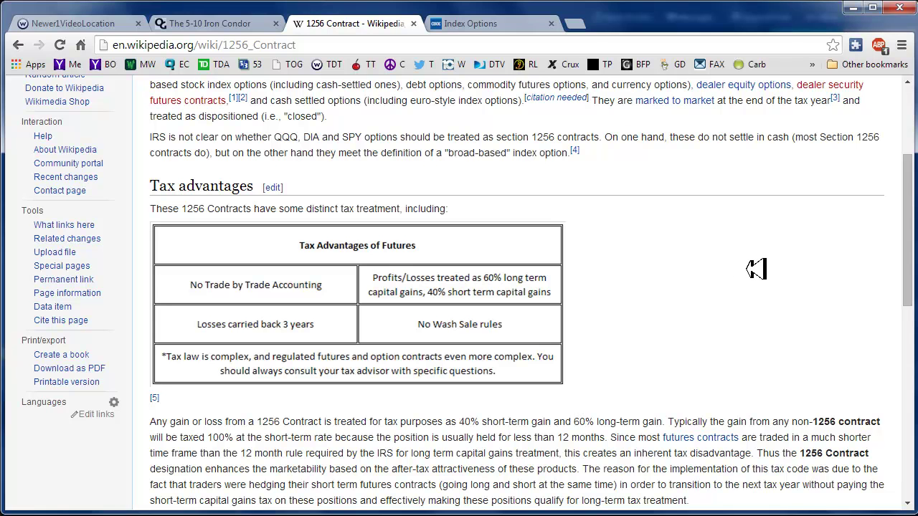
scroll(755, 268, "up", 1)
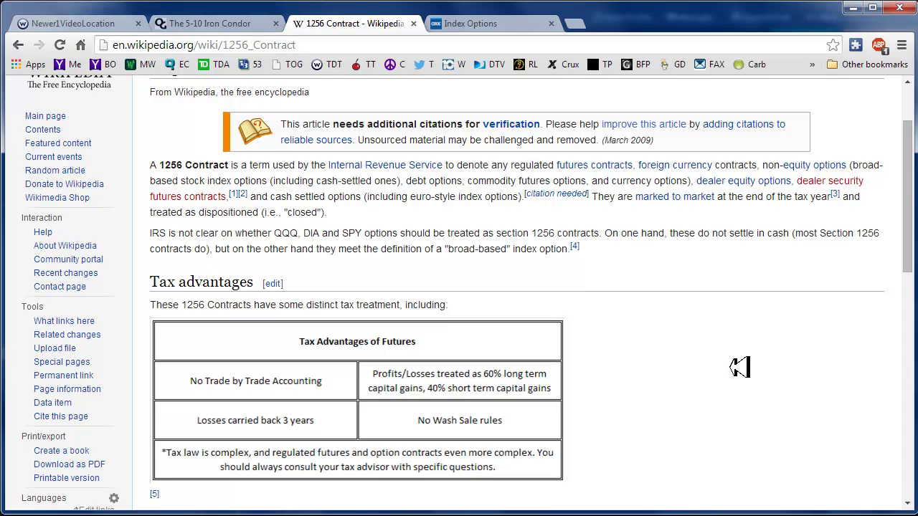
scroll(739, 367, "down", 3)
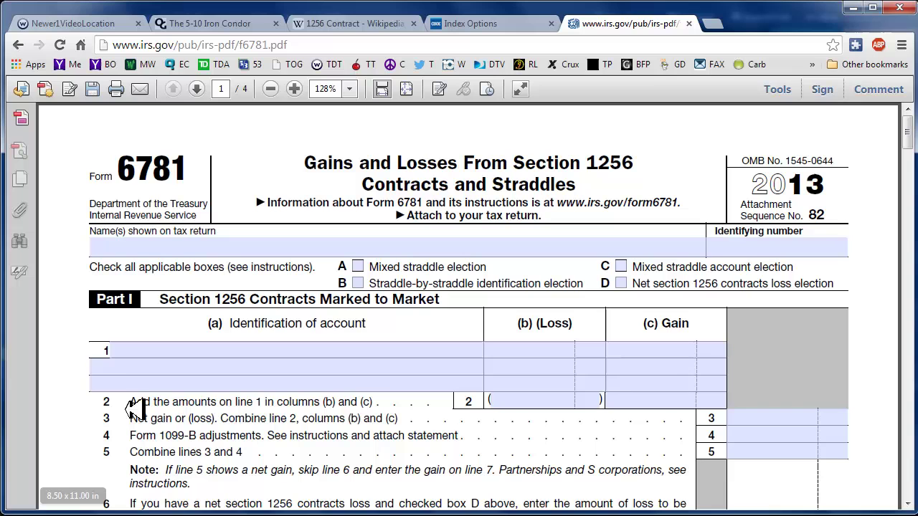
- Step through Form 6781 line 1 account identification, Loss and Gain fields, leaving them blank
left_click(155, 350)
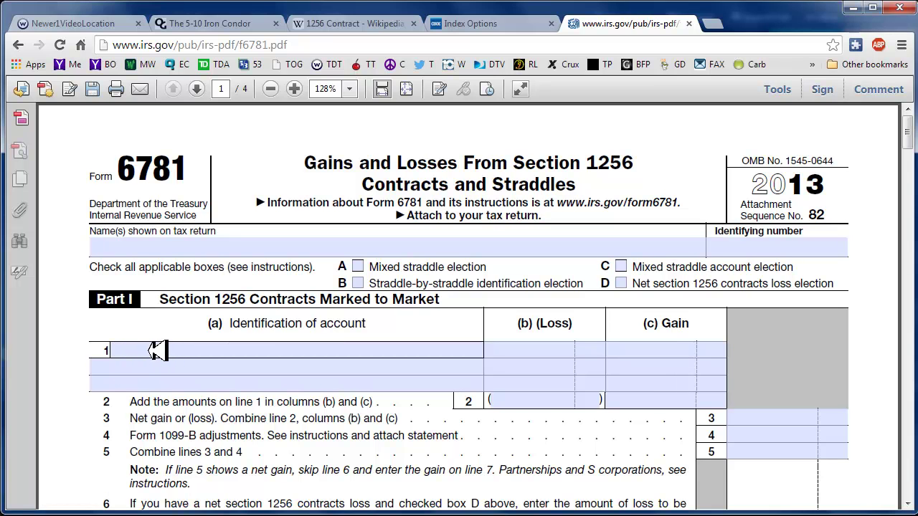
left_click(463, 363)
left_click(512, 351)
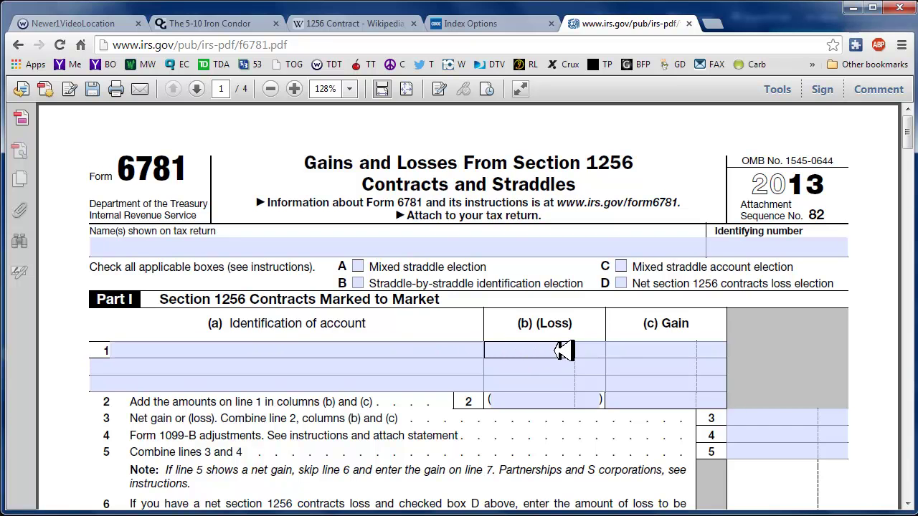
left_click(624, 351)
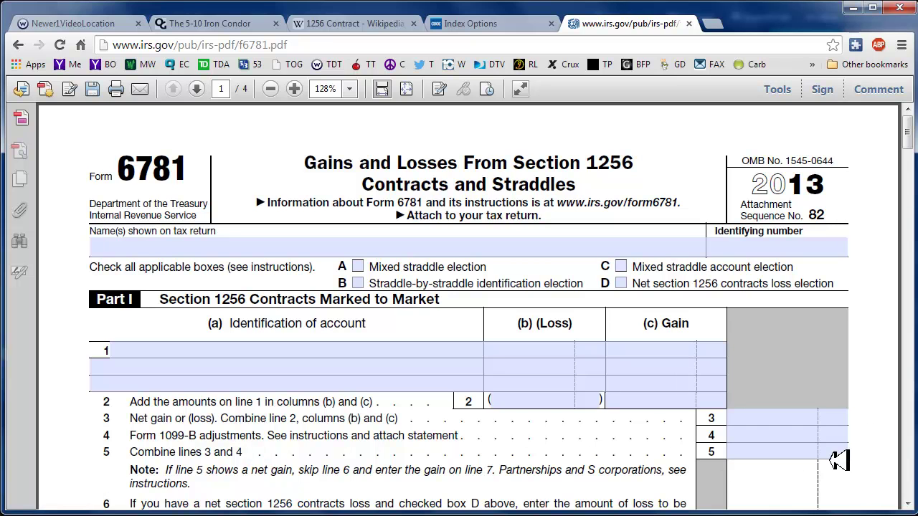
- Scroll down through Part I to Part II, then back up to the form header
scroll(836, 455, "down", 2)
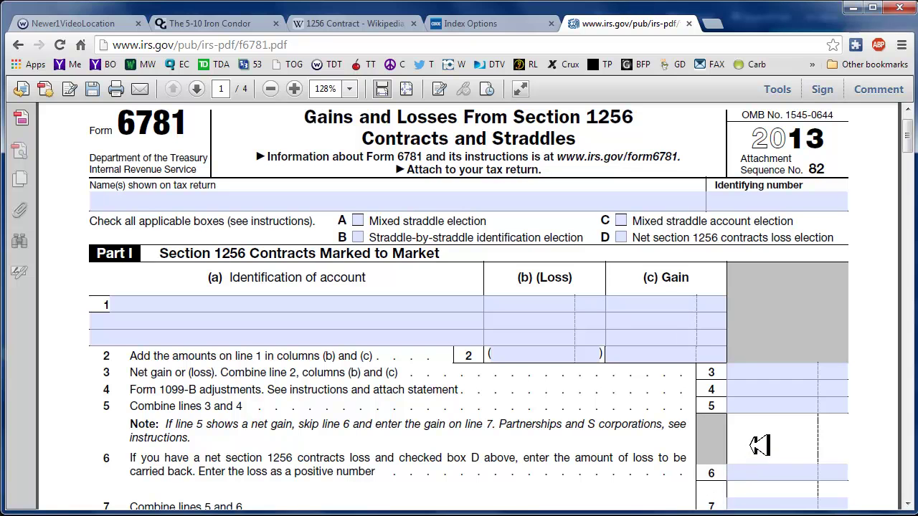
scroll(760, 443, "down", 1)
scroll(762, 416, "down", 3)
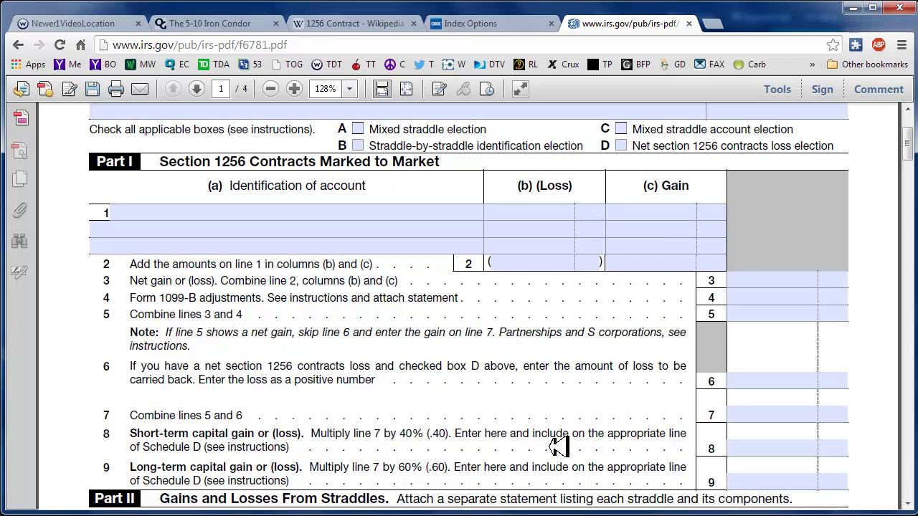
scroll(555, 448, "down", 3)
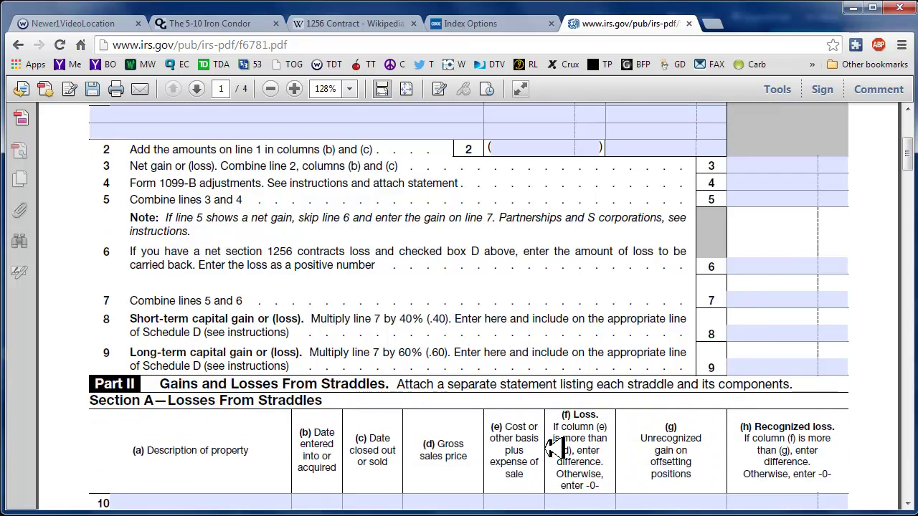
scroll(556, 448, "up", 2)
scroll(556, 450, "up", 2)
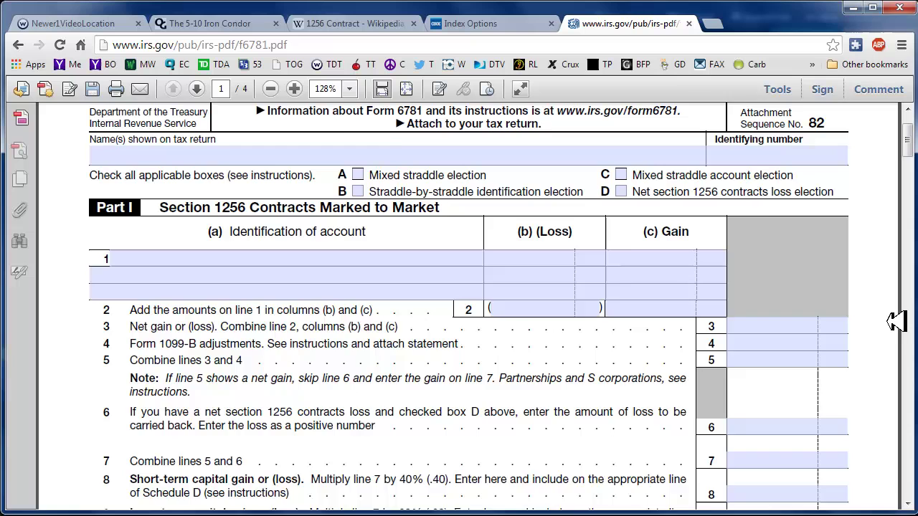
scroll(892, 320, "up", 2)
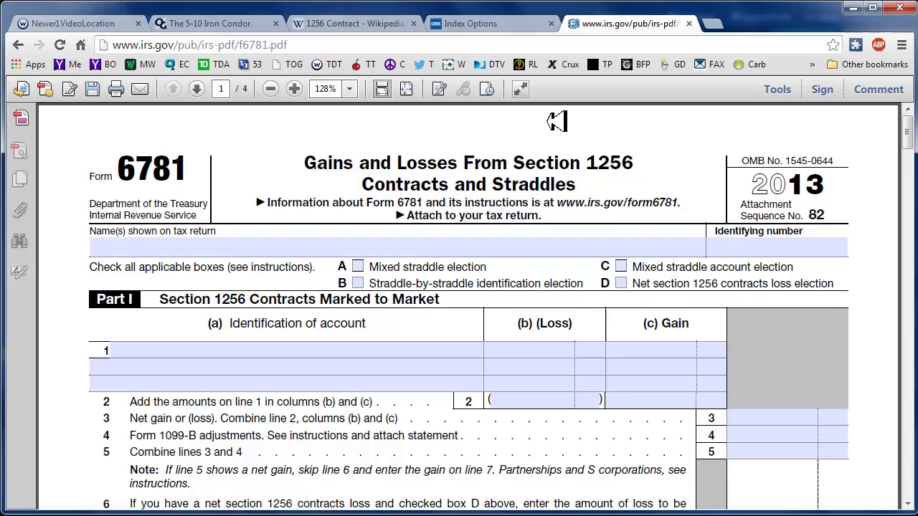
- Show the CBOE Index Options page's Broad Based Indexes list with SPX, RUT, NDX and XSP
left_click(518, 23)
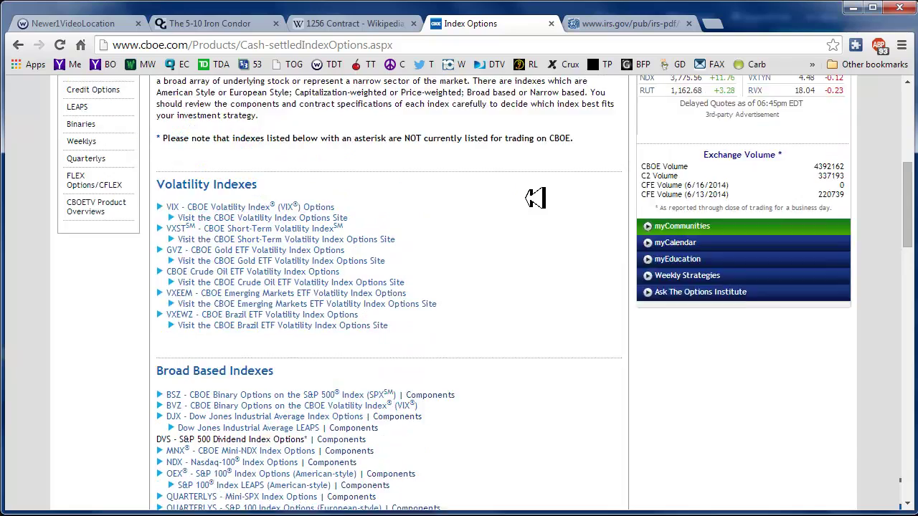
scroll(534, 199, "up", 10)
scroll(535, 199, "down", 3)
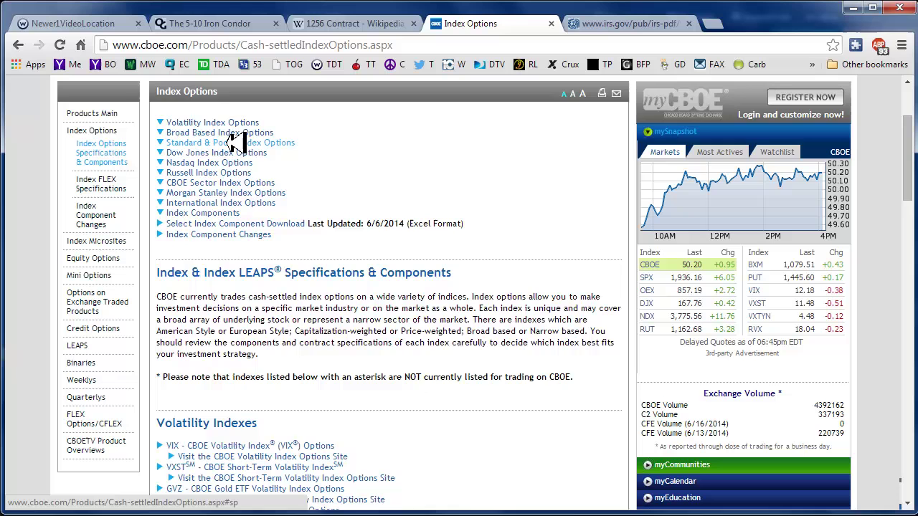
scroll(473, 188, "down", 4)
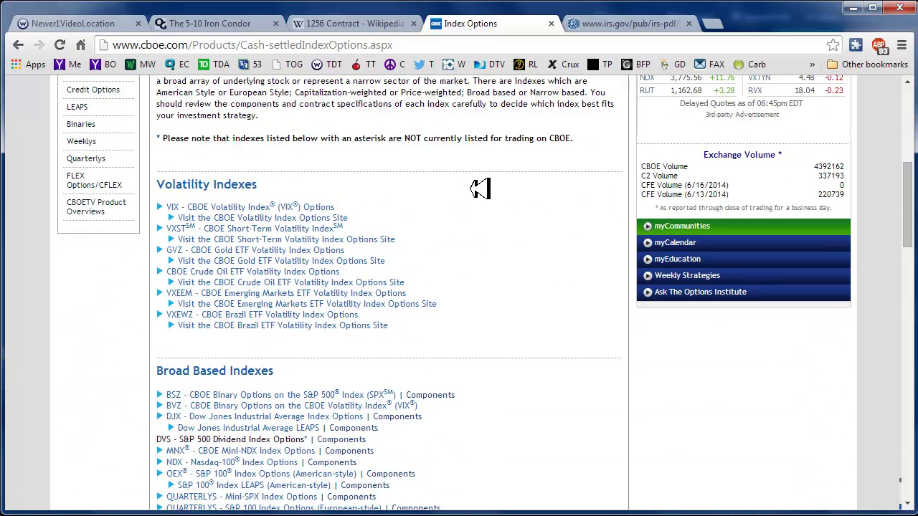
scroll(479, 187, "down", 3)
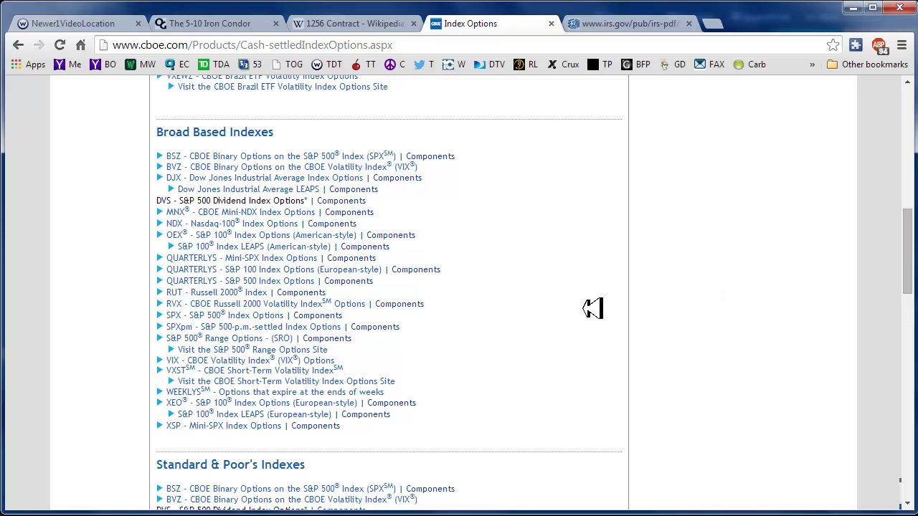
key("alt+Tab")
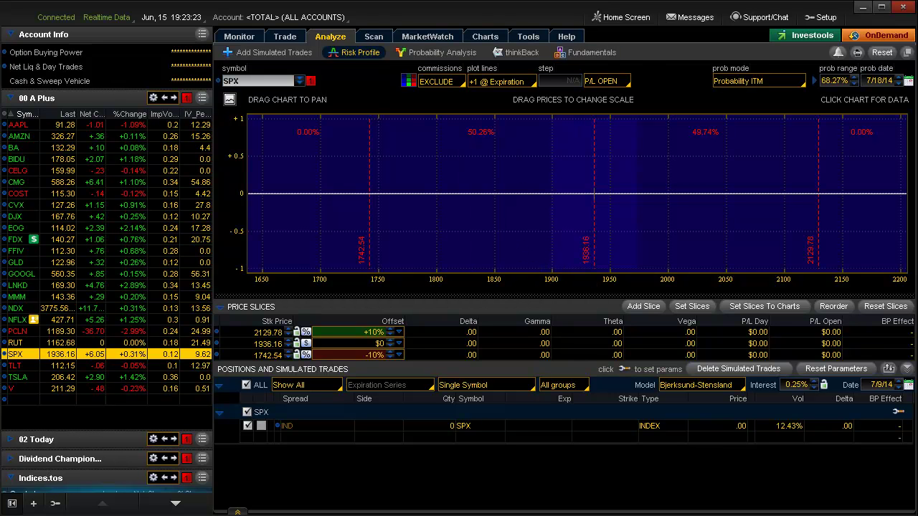
key("alt+Tab")
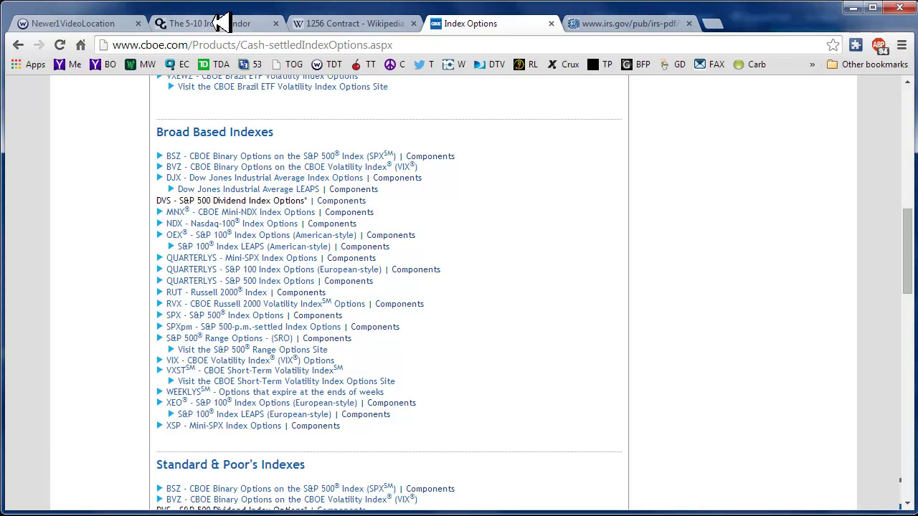
- Filter The Option Guru blog to the Iron Condor category, browse the listing, then return to thinkorswim
left_click(233, 22)
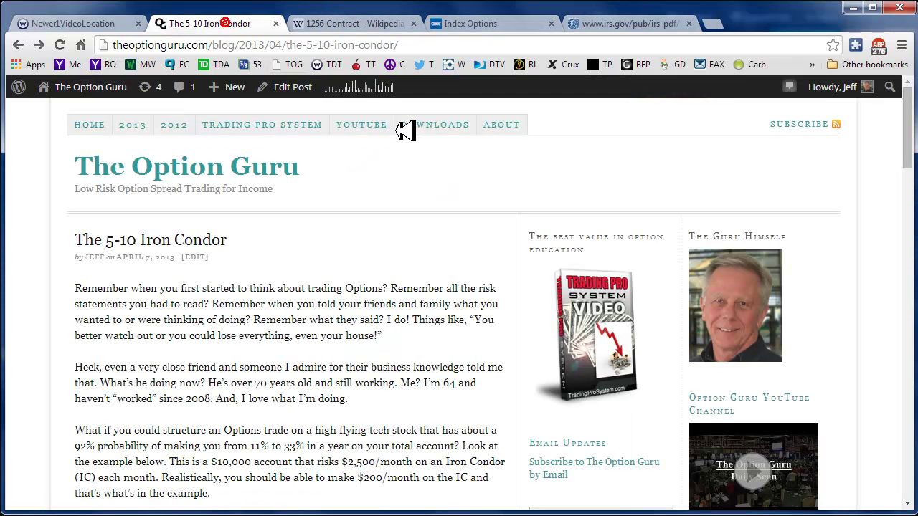
scroll(614, 160, "down", 10)
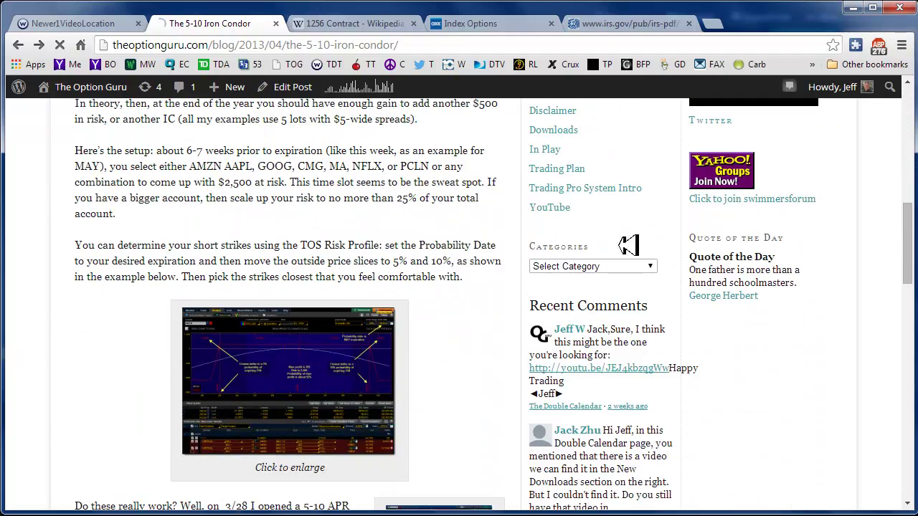
left_click(651, 265)
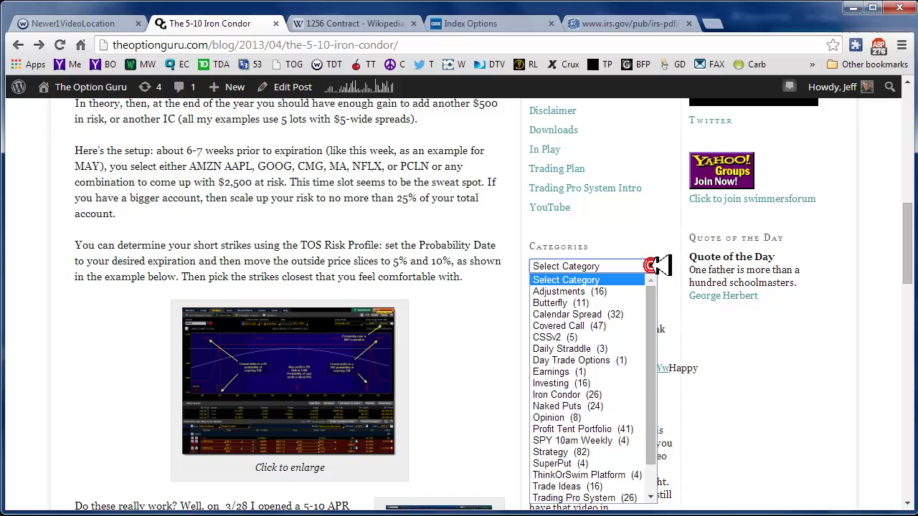
left_click(618, 394)
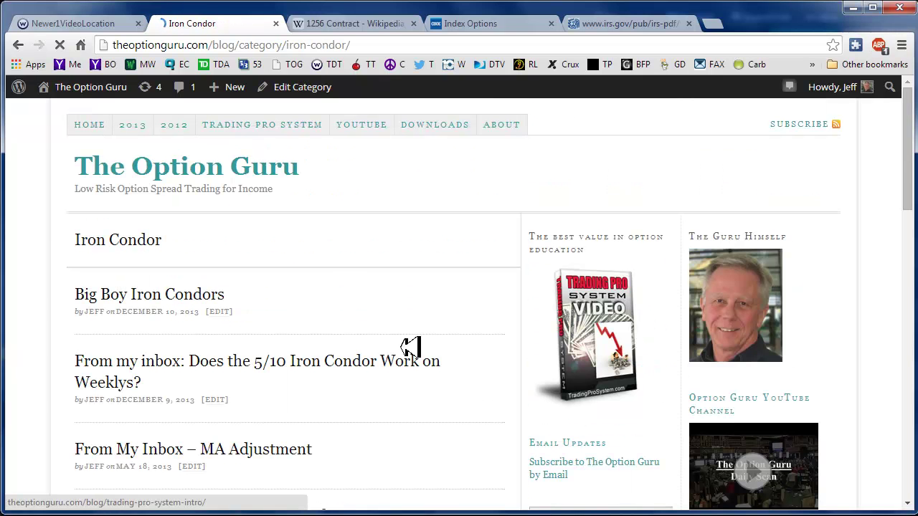
scroll(367, 236, "down", 3)
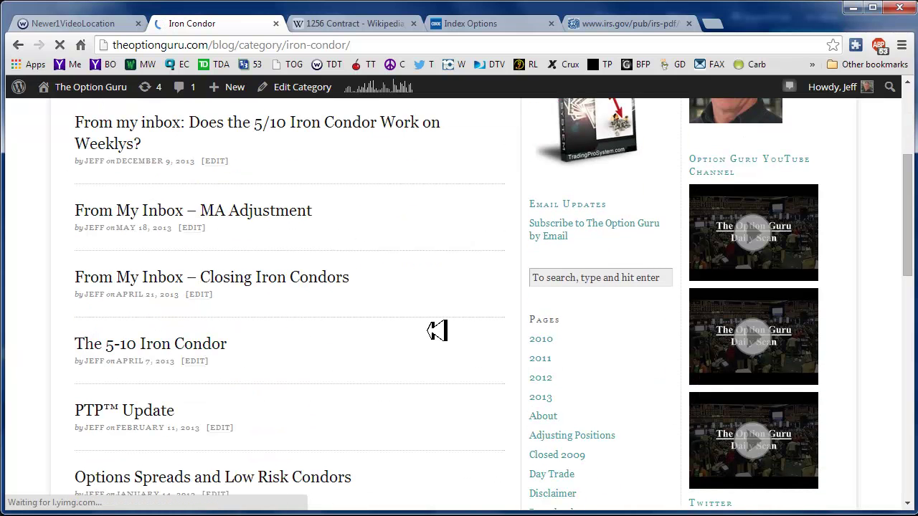
scroll(437, 330, "up", 3)
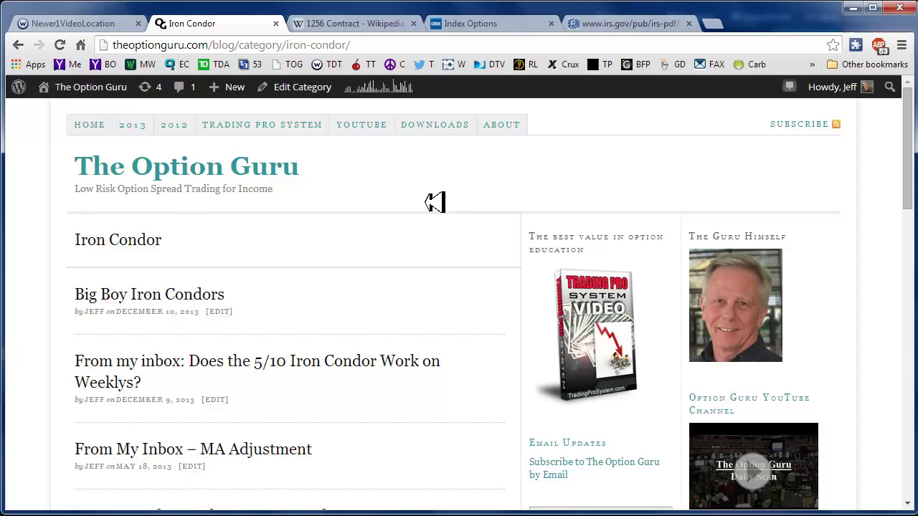
key("alt+Tab")
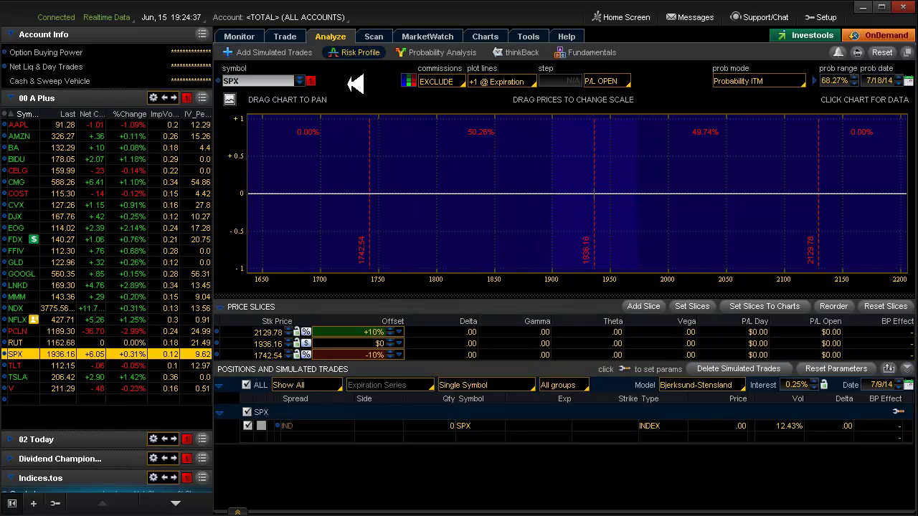
- In Chrome, open The 5-10 Iron Condor post from the Iron Condor listing
key("alt+Tab")
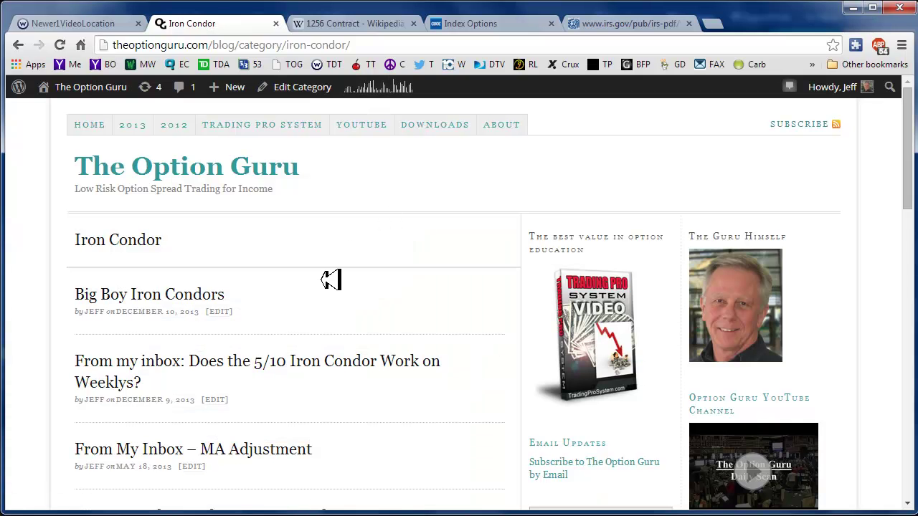
scroll(330, 279, "down", 3)
scroll(330, 279, "down", 2)
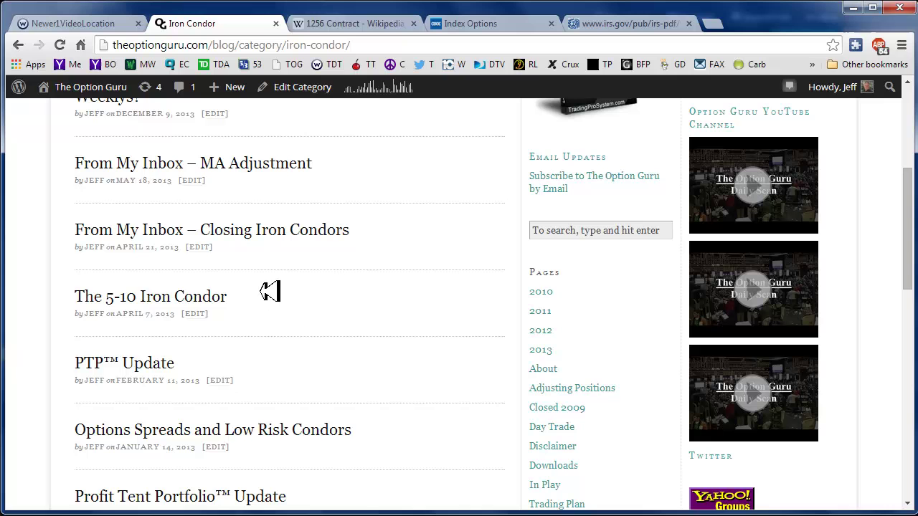
left_click(215, 296)
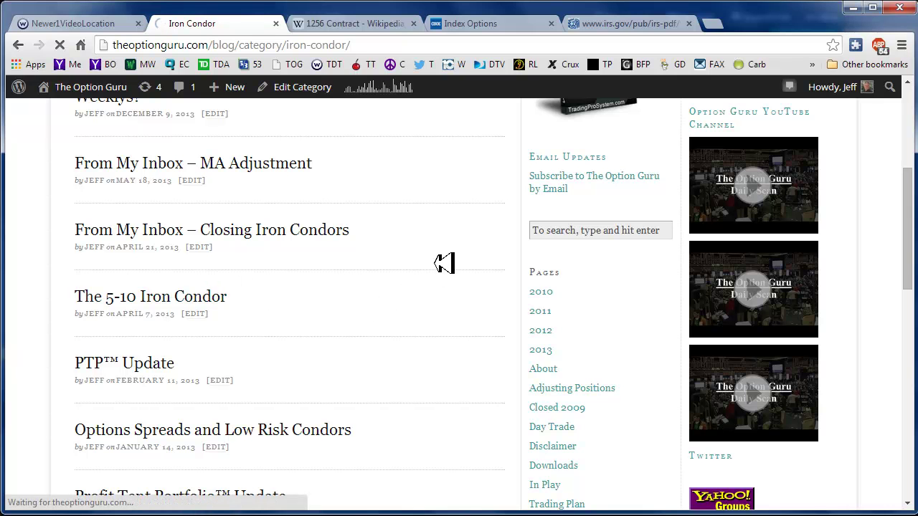
- Review the post's TOS Risk Profile strike setup, then return to thinkorswim
scroll(445, 263, "down", 3)
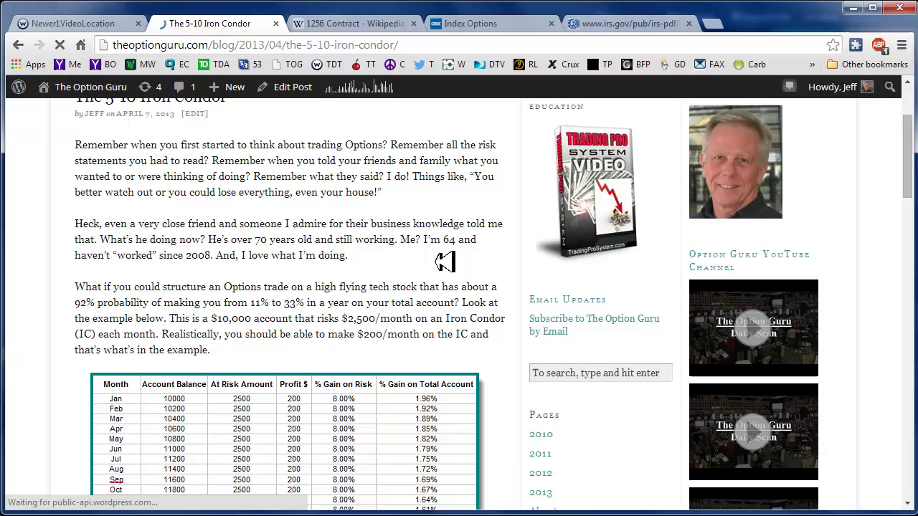
scroll(445, 263, "down", 1)
scroll(444, 262, "down", 8)
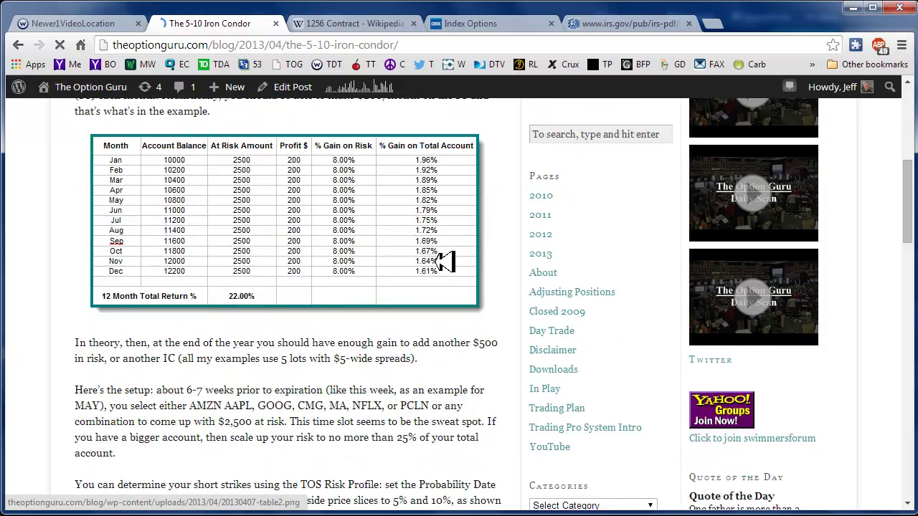
scroll(444, 261, "down", 3)
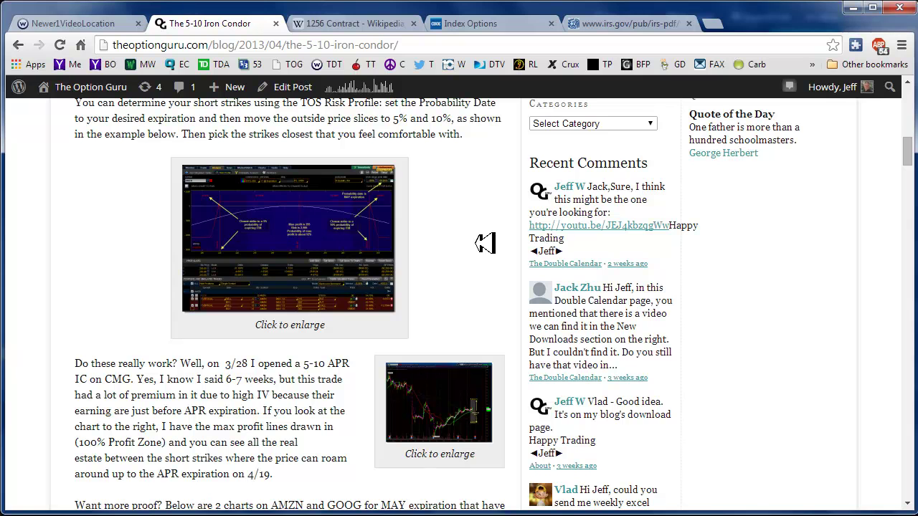
scroll(480, 243, "up", 2)
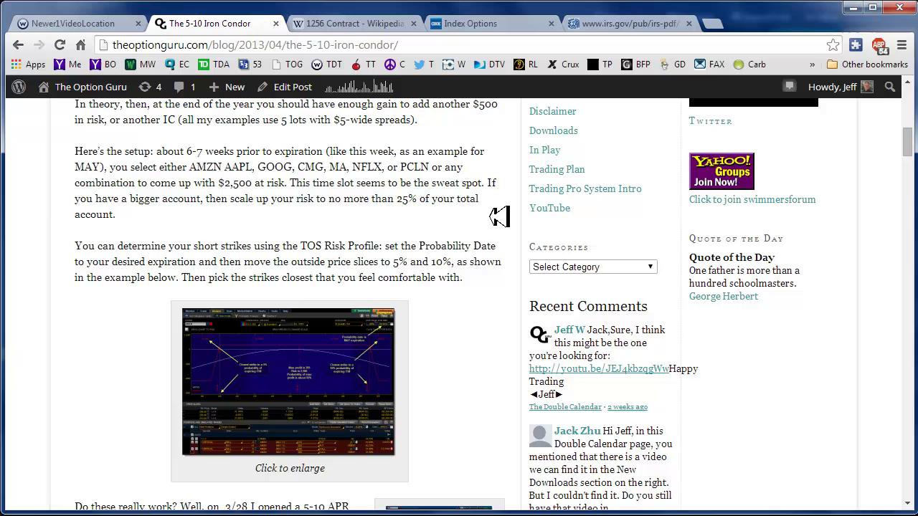
key("alt+Tab")
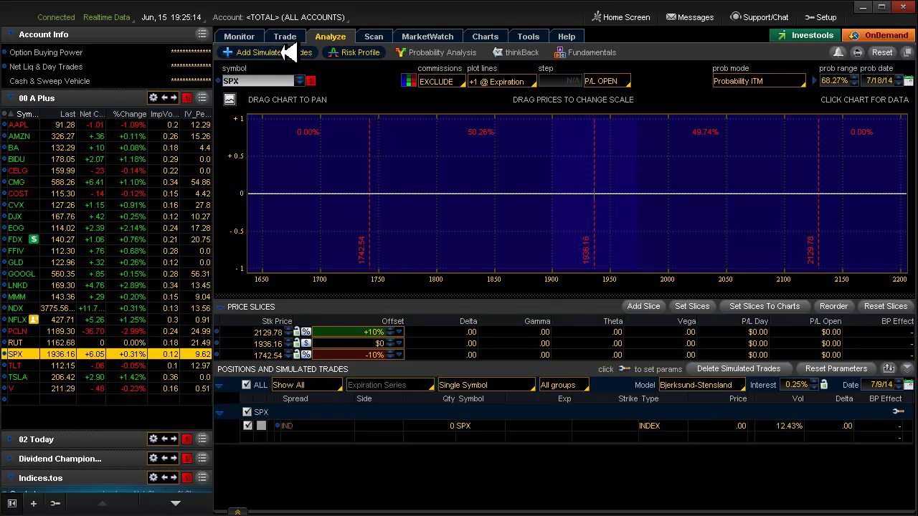
- In Add Simulated Trades, expand SPX's JUL 14 series to list calls and puts from the 1800 strike
left_click(287, 53)
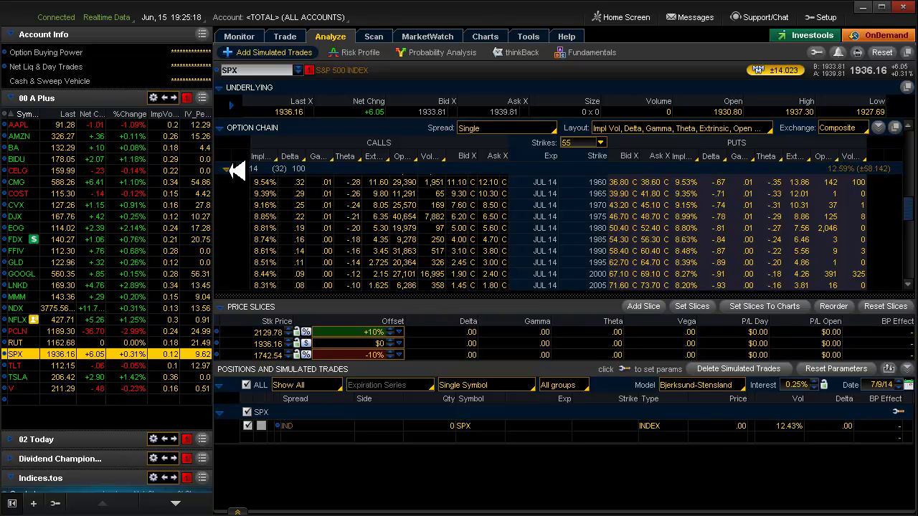
left_click(233, 169)
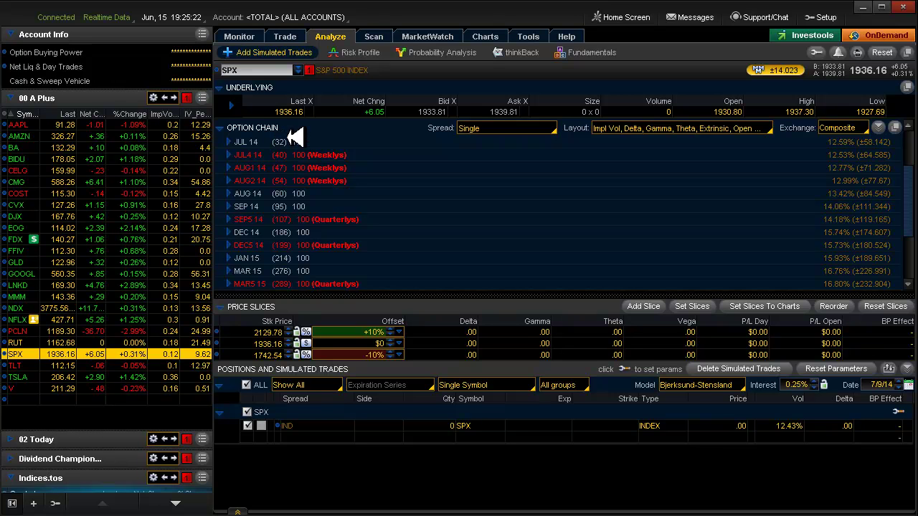
scroll(405, 185, "up", 1)
scroll(405, 185, "up", 2)
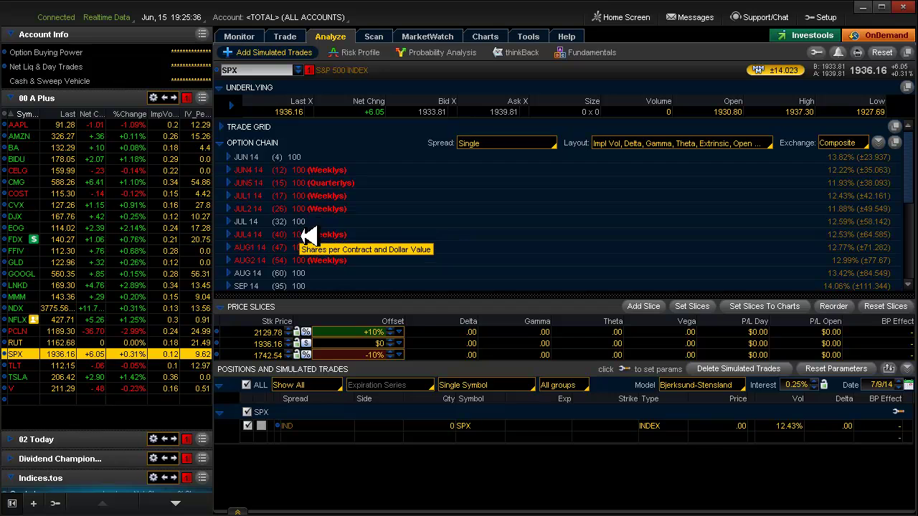
left_click(233, 221)
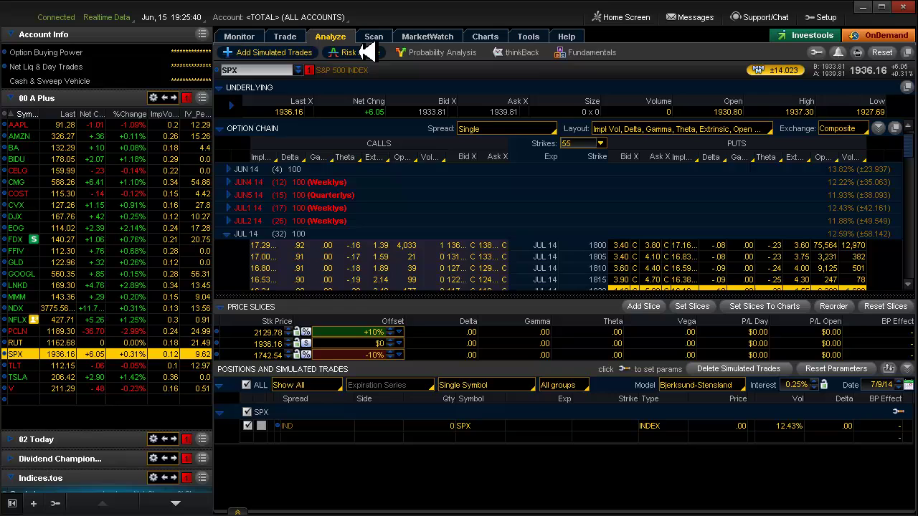
- Set the Risk Profile probability date to 7/18/14 and drag the lower price slice to 1766.85
left_click(356, 53)
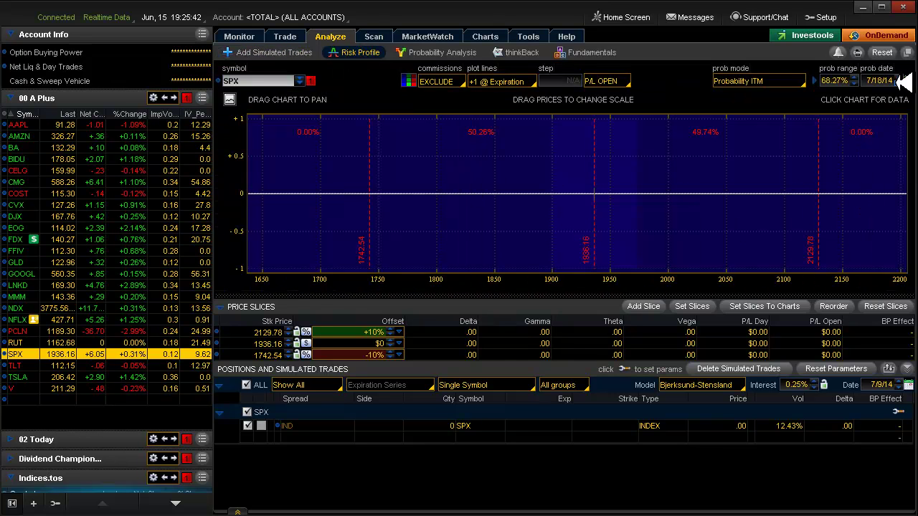
left_click(909, 81)
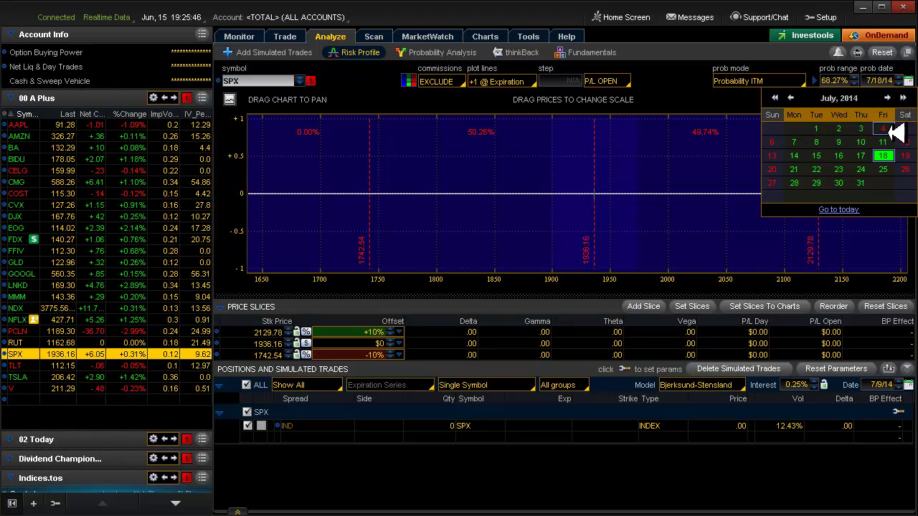
left_click(889, 156)
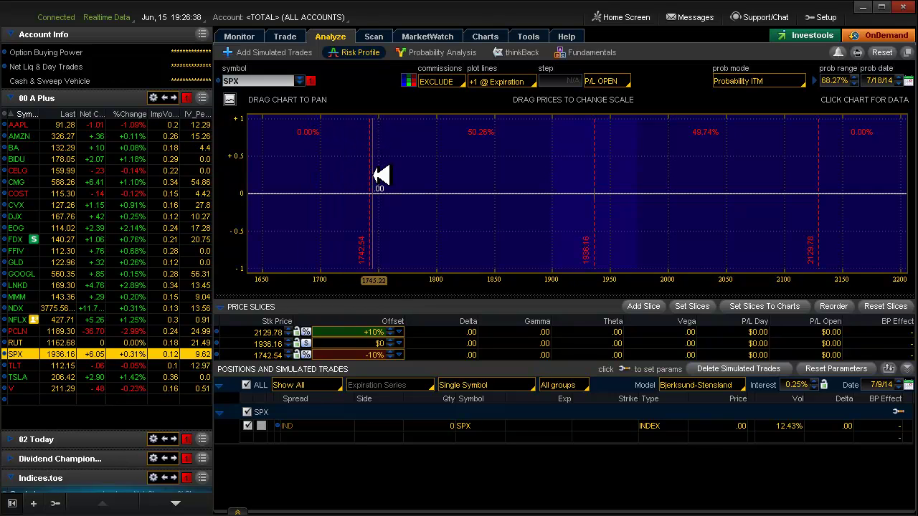
left_click_drag(372, 174, 398, 181)
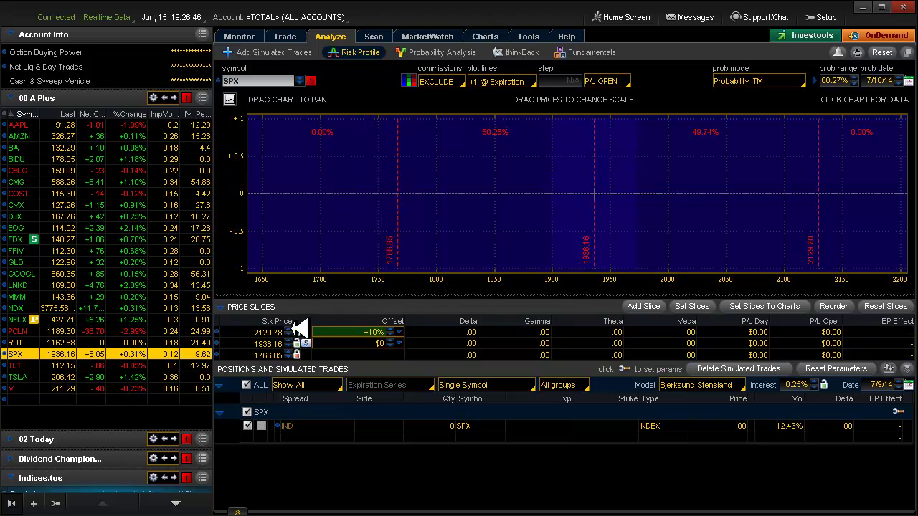
- Reset the lower price slice to -10%, try it at 1753.26, then return it near 1742.54
left_click(306, 355)
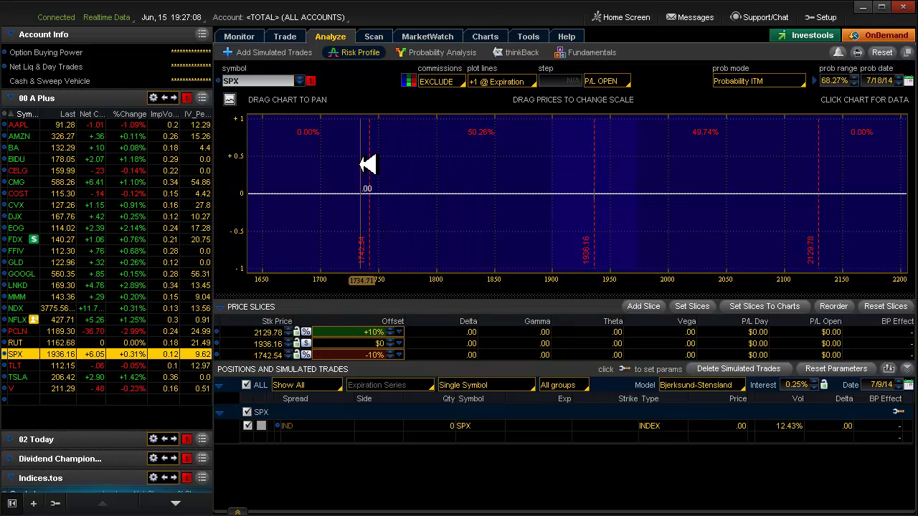
left_click(382, 226)
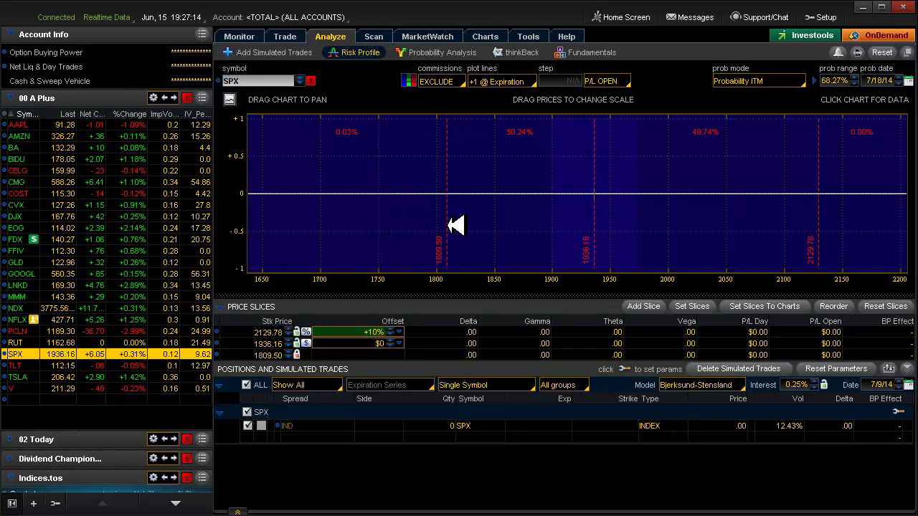
left_click(299, 354)
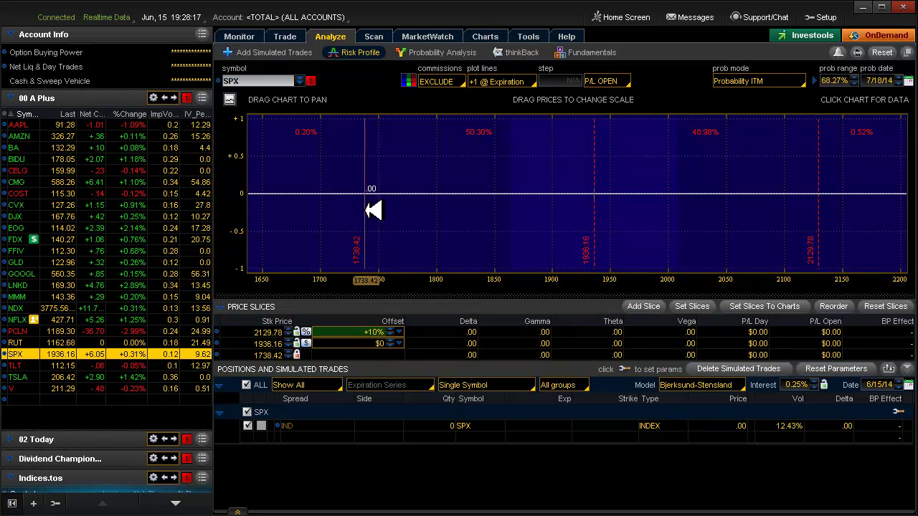
- Move the Risk Profile price slices to 1820.01 (5.02% below) and 2030.16 (10.00% above)
left_click_drag(365, 208, 377, 207)
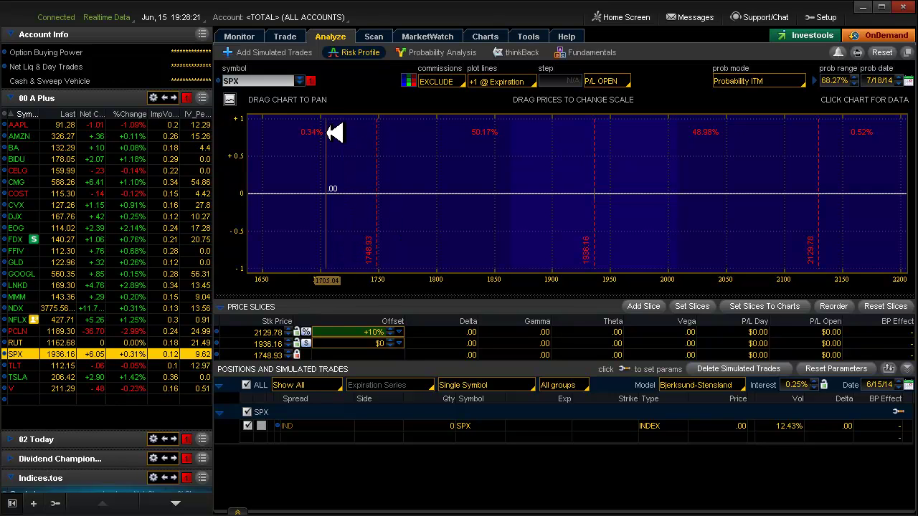
left_click_drag(377, 168, 460, 165)
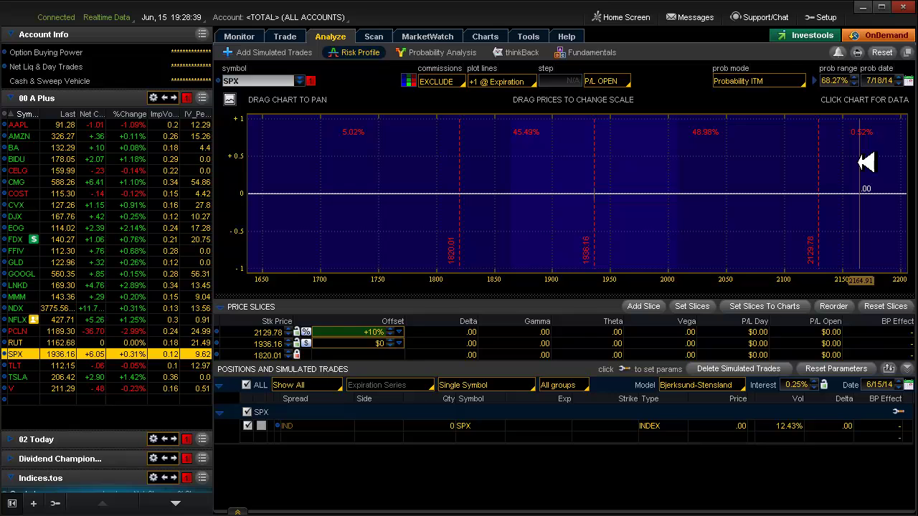
left_click_drag(829, 174, 718, 170)
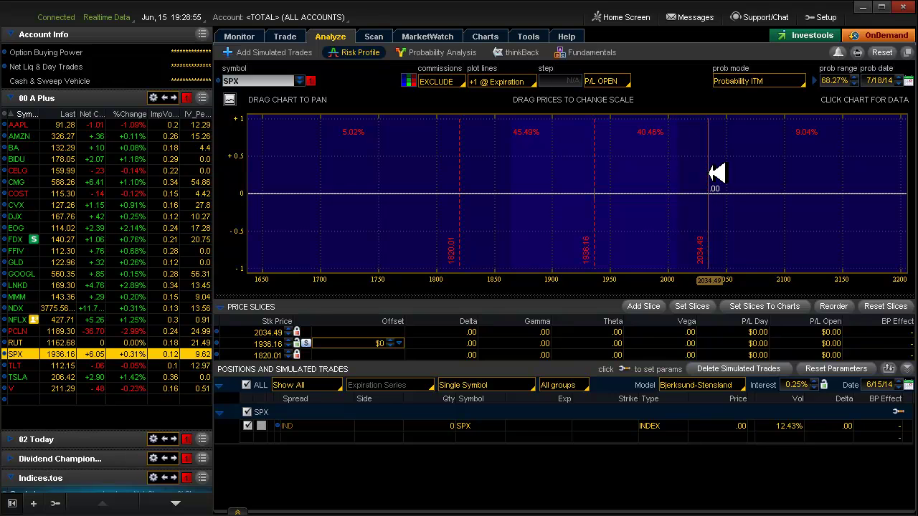
left_click_drag(716, 173, 712, 177)
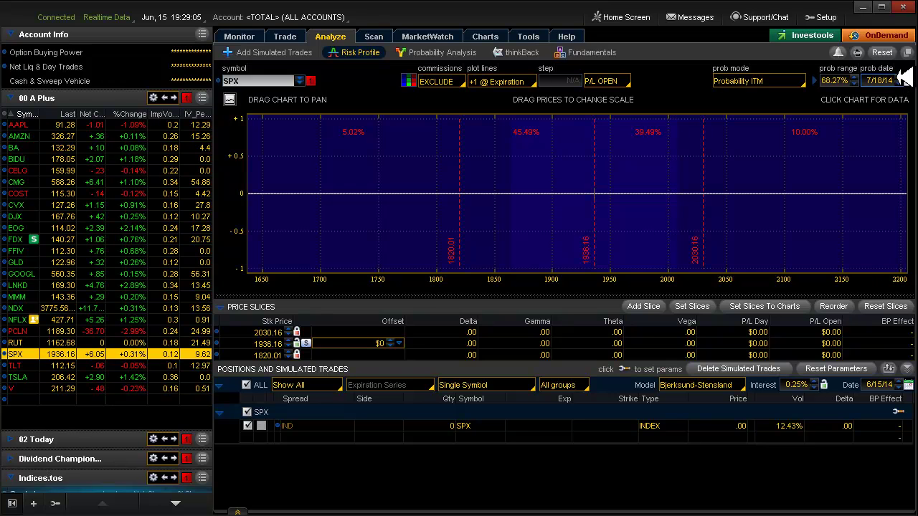
- In Add Simulated Trades, sell the JUL 14 SPX 1820/1815 put vertical for a .25 credit
left_click(297, 51)
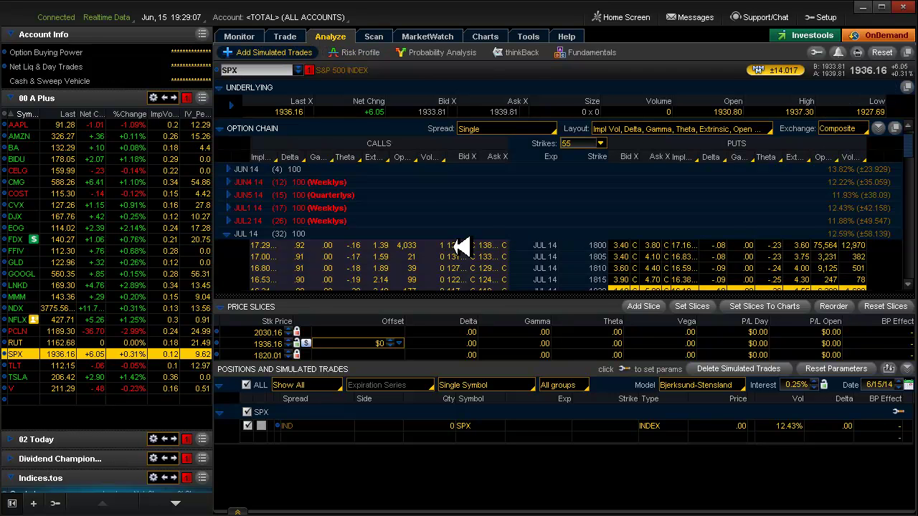
scroll(909, 143, "down", 2)
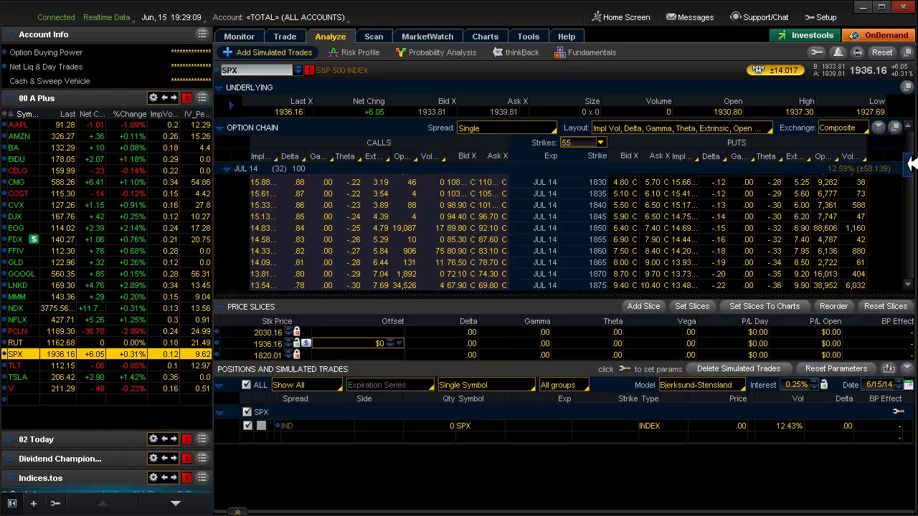
scroll(909, 147, "up", 2)
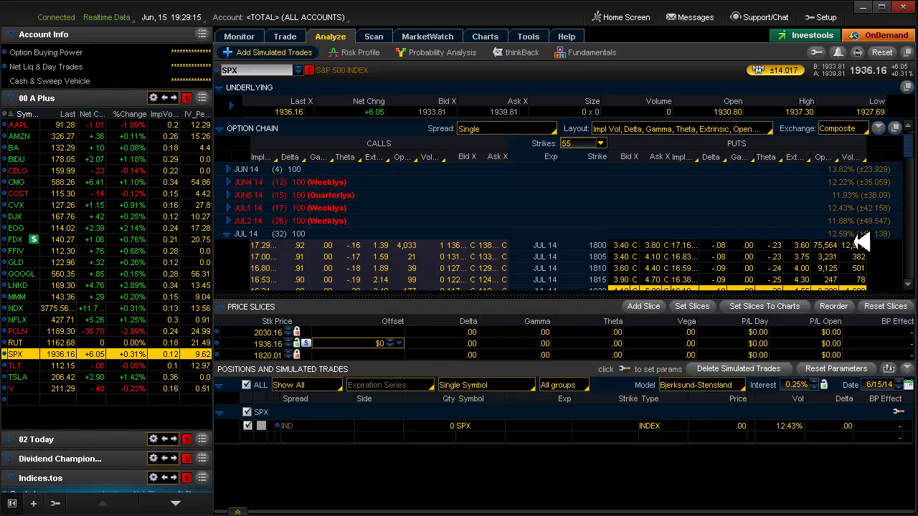
scroll(912, 144, "down", 2)
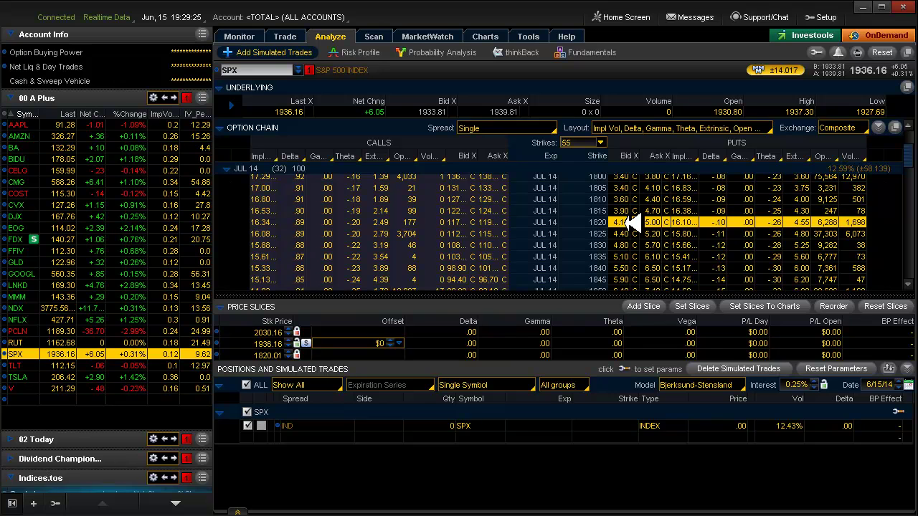
right_click(630, 223)
mouse_move(692, 246)
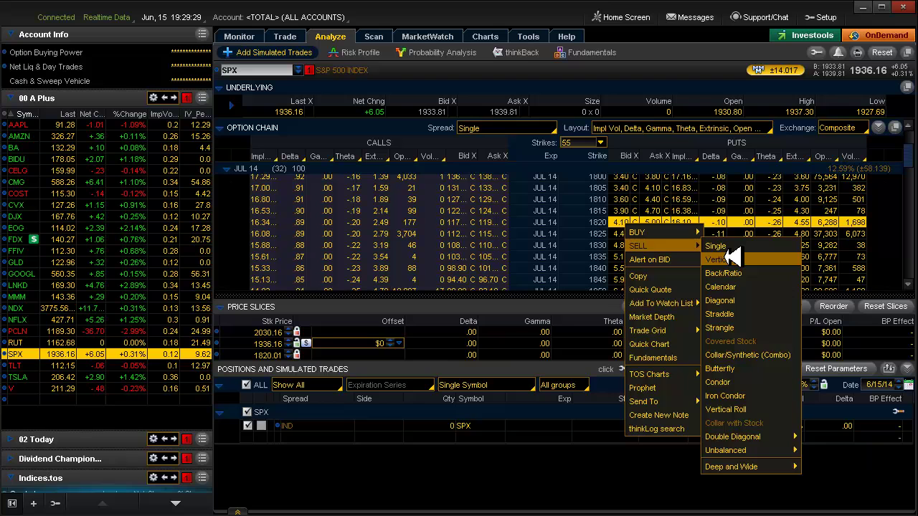
left_click(731, 258)
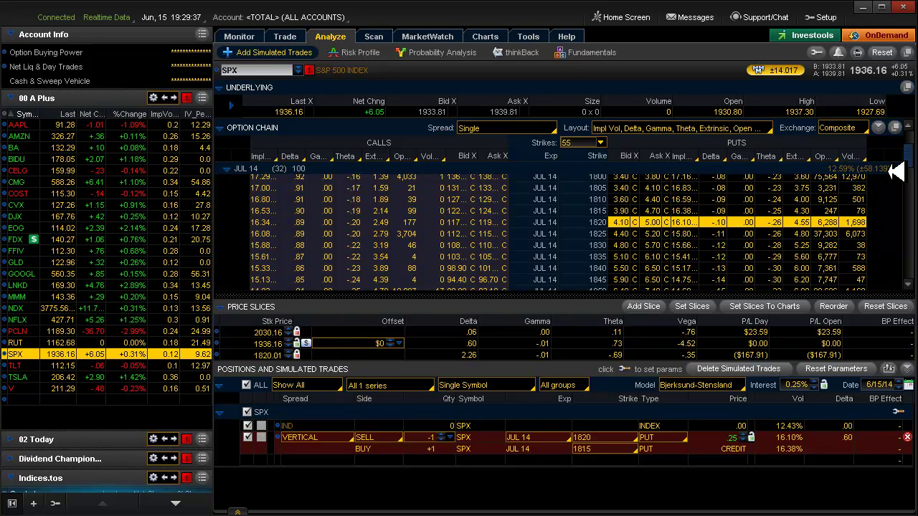
- Sell the JUL 14 SPX 2030/2035 call vertical from the chain for a .10 credit
left_click_drag(912, 152, 915, 216)
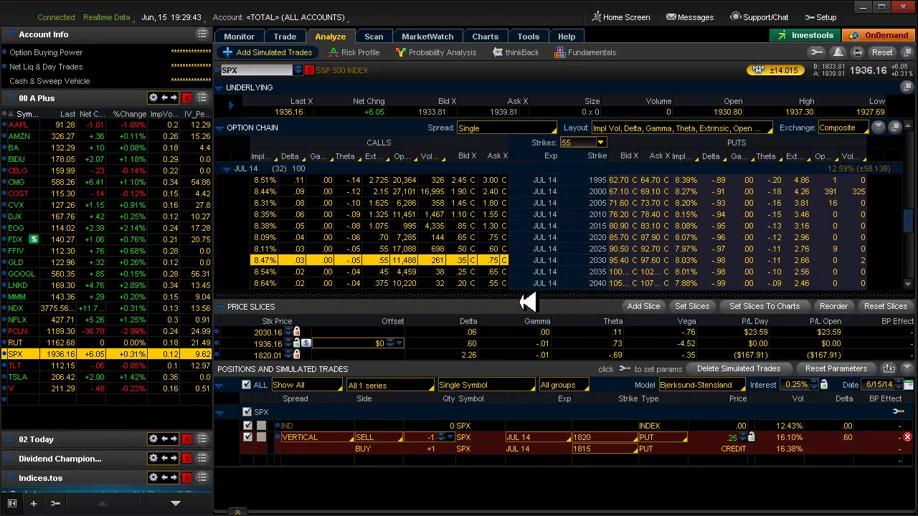
right_click(433, 262)
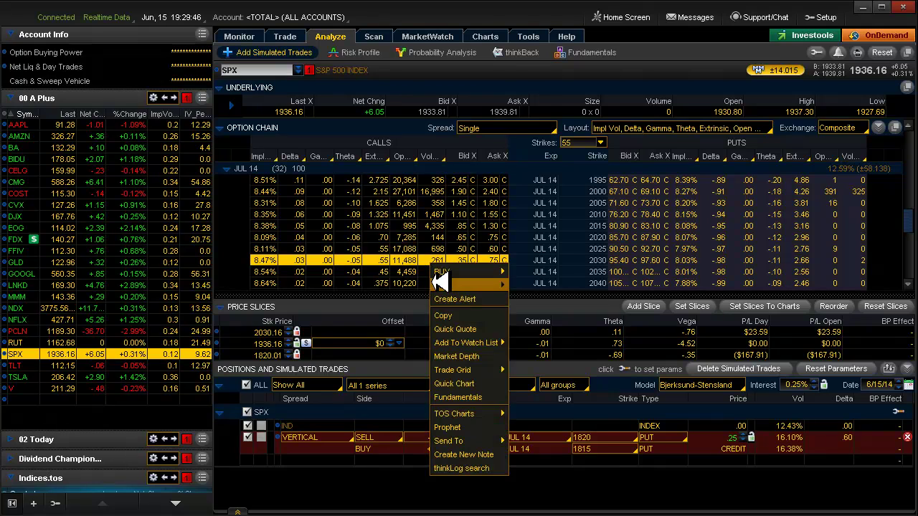
mouse_move(502, 286)
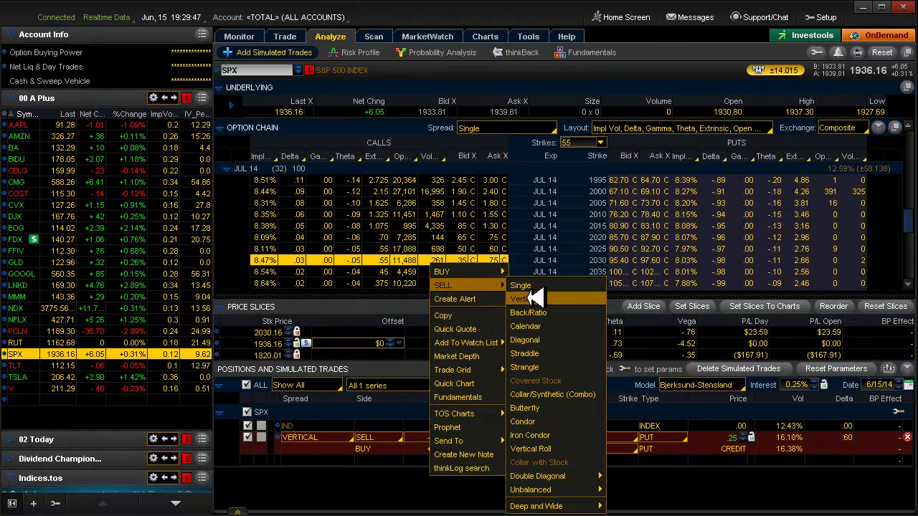
left_click(527, 299)
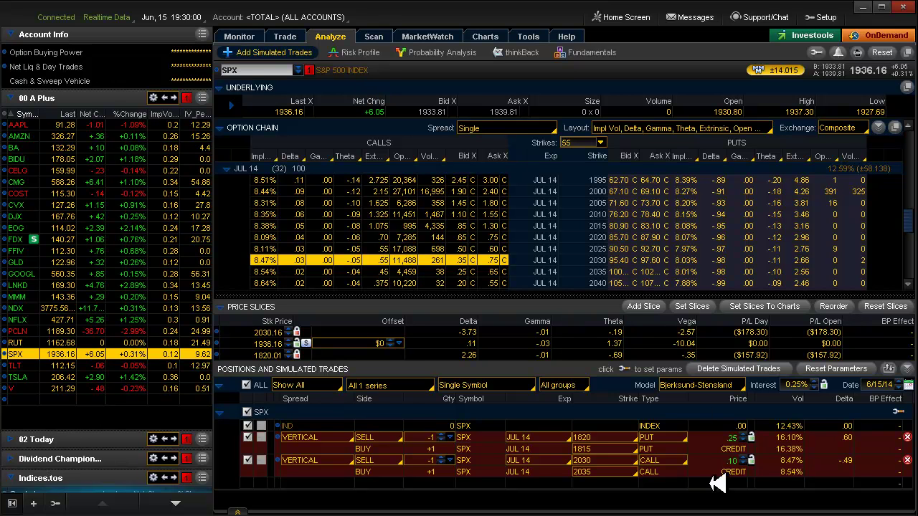
key("ctrl")
key("alt+Tab")
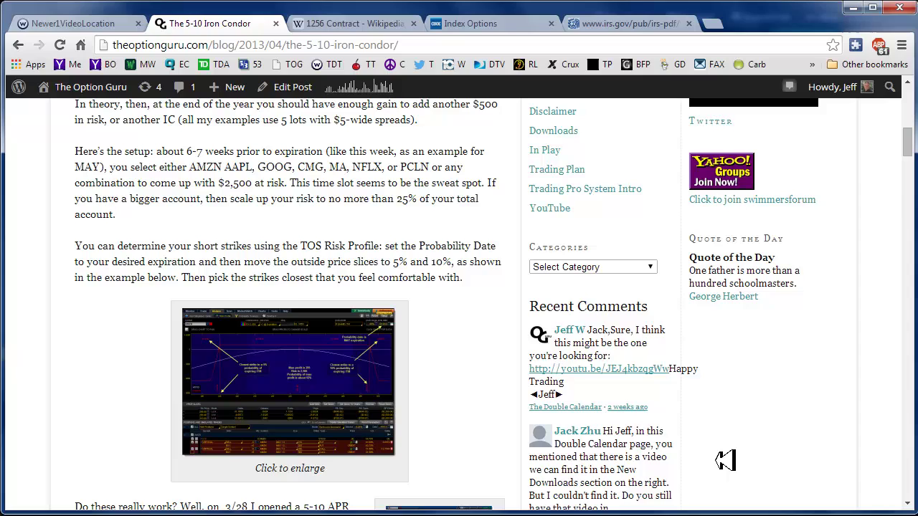
key("alt+Tab")
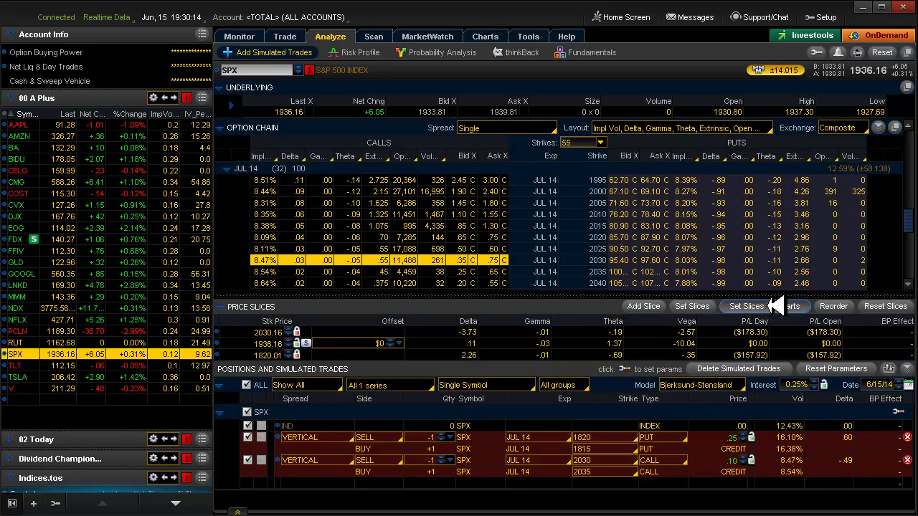
- Show the price slices on the SPX chart in 01 OG Dark - No Study style, scaled to reveal Price Slice 3
left_click(776, 307)
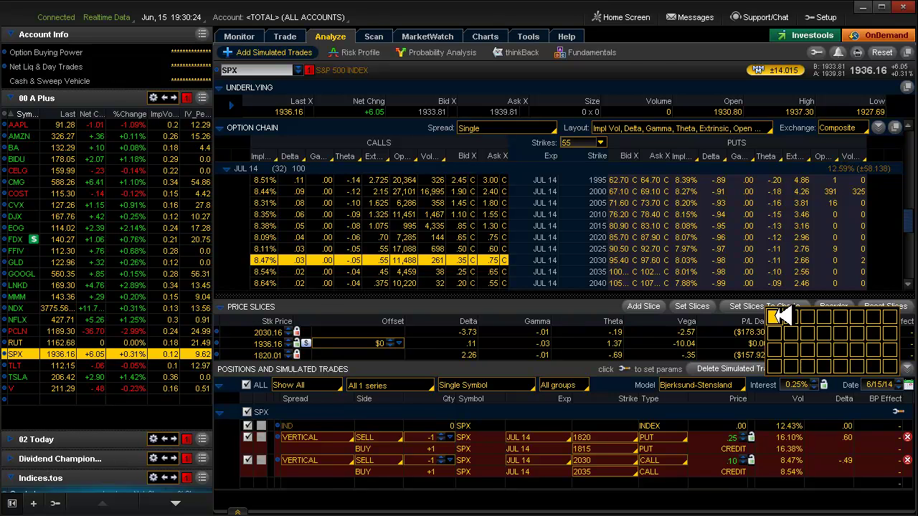
left_click(774, 315)
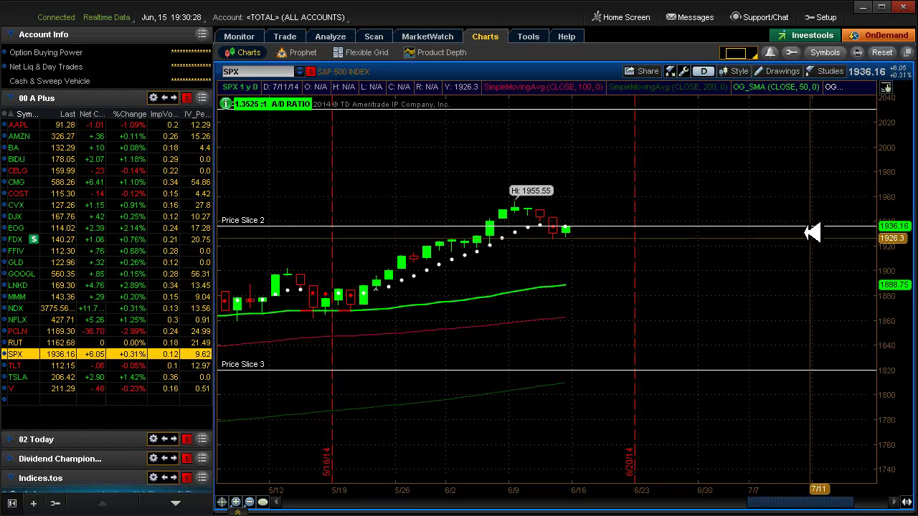
left_click(744, 71)
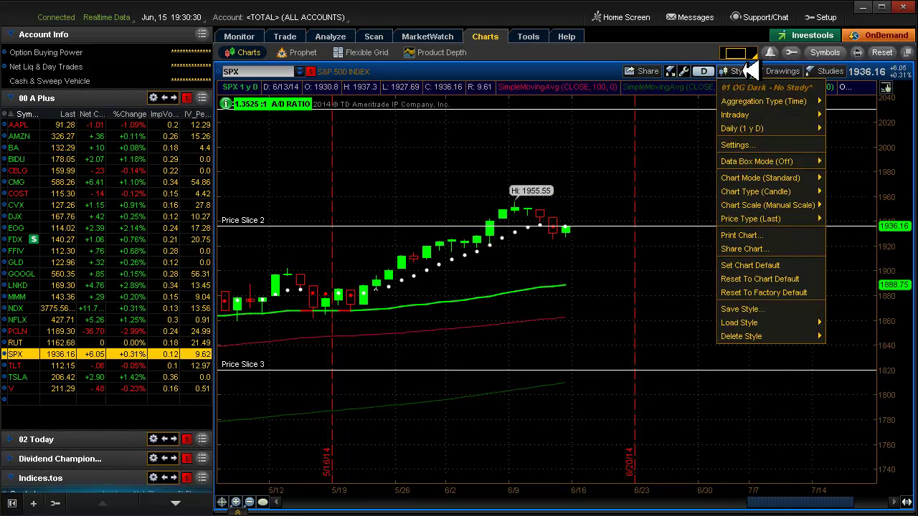
mouse_move(739, 326)
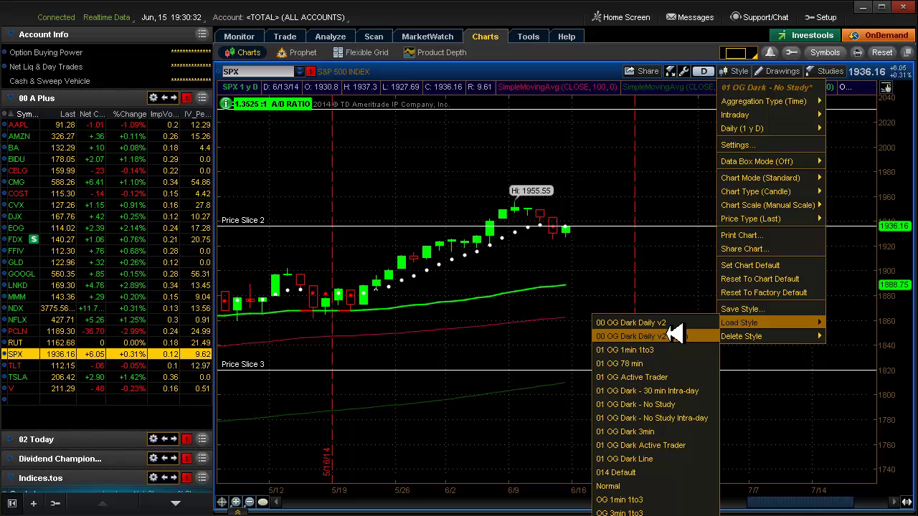
left_click(694, 404)
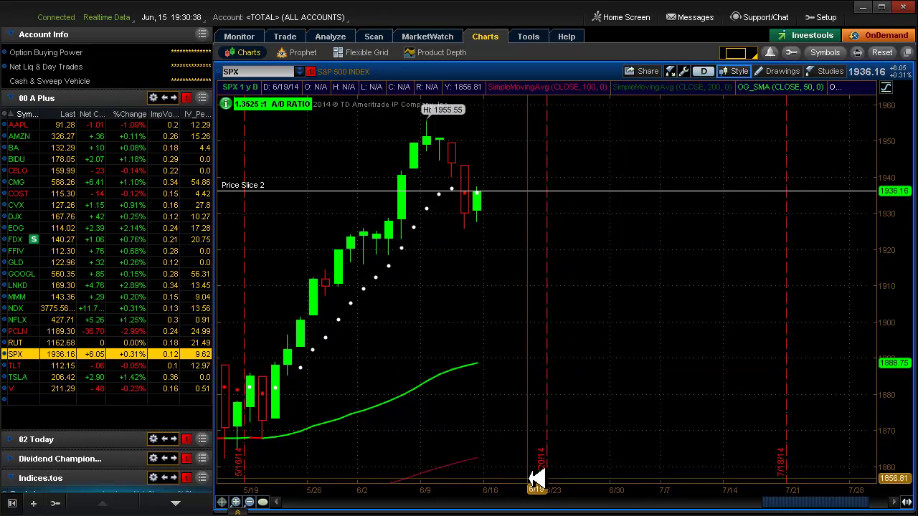
mouse_move(840, 504)
left_mouse_down()
mouse_move(795, 504)
mouse_move(846, 500)
left_mouse_up()
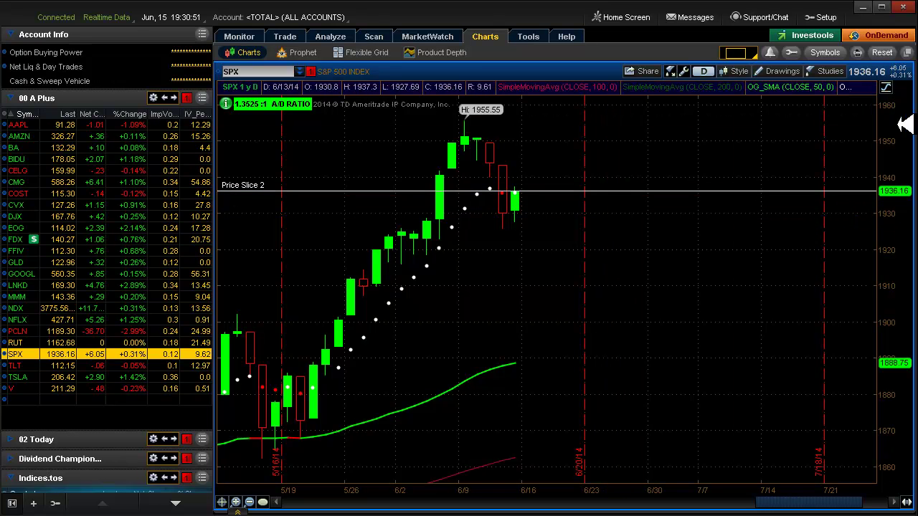
left_click_drag(904, 119, 896, 62)
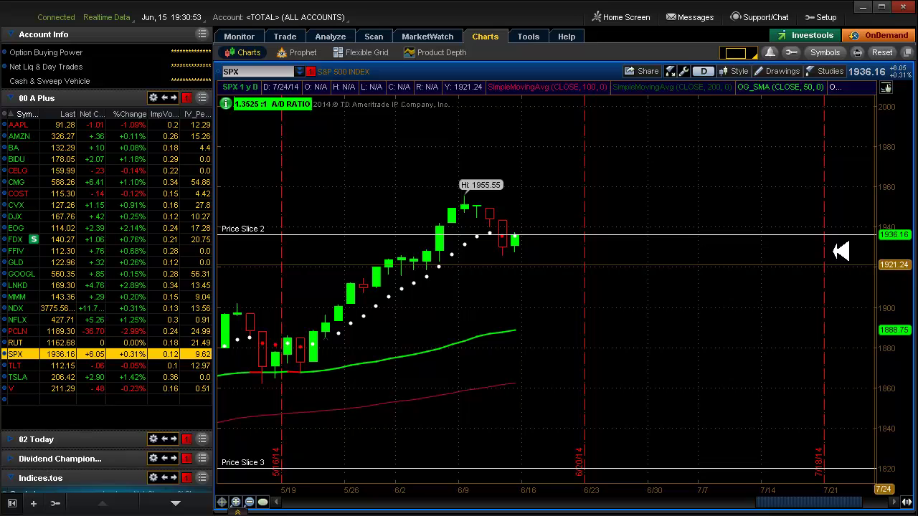
- Switch to the Analyze page with the SPX July chain and simulated verticals
left_click(335, 37)
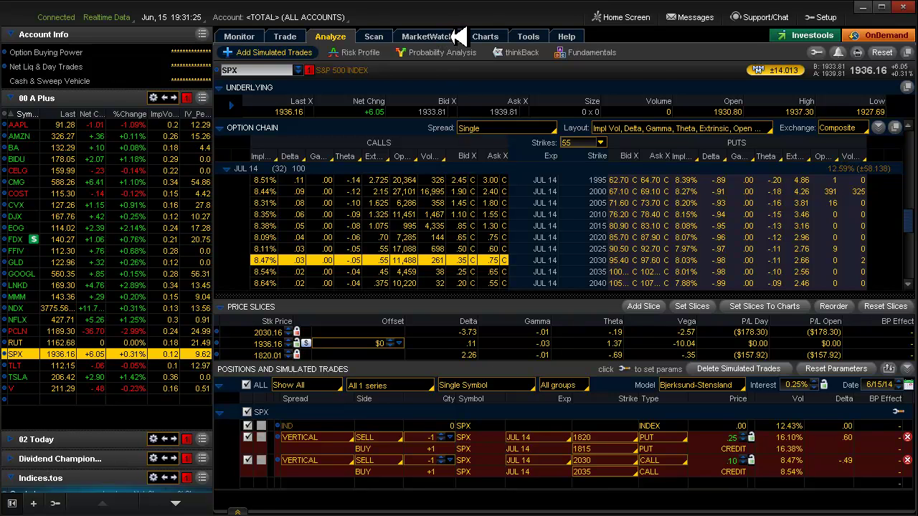
- On the SPX chart, delete the Price Slice 2 line at the current price
left_click(479, 35)
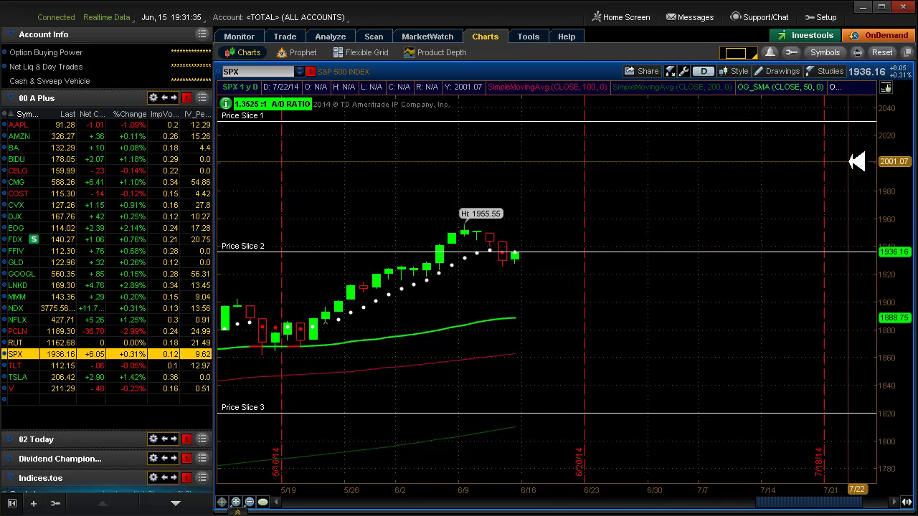
right_click(717, 252)
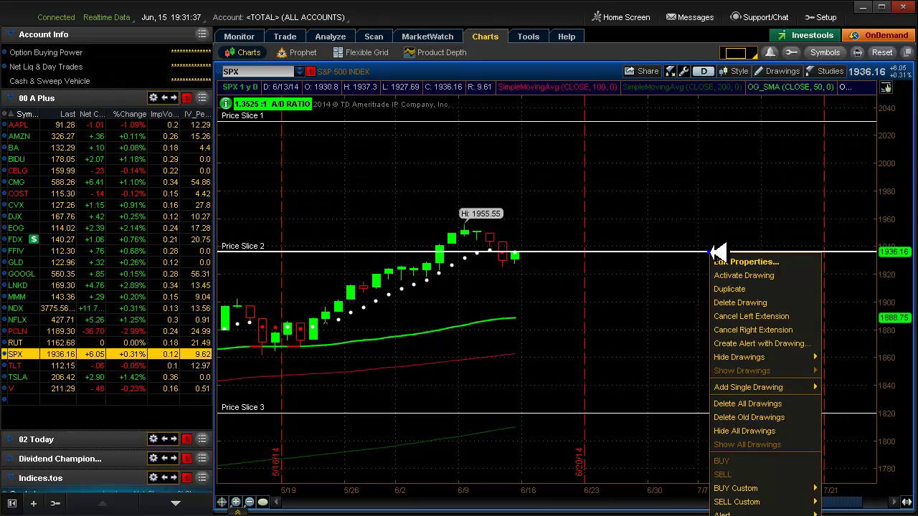
left_click(731, 303)
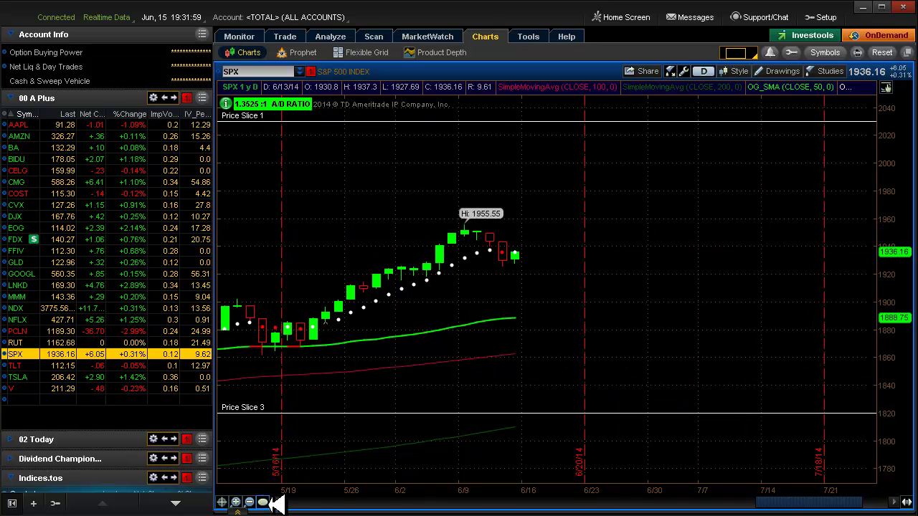
- Restore Auto Scale on the SPX chart and widen its price scale
left_click(264, 503)
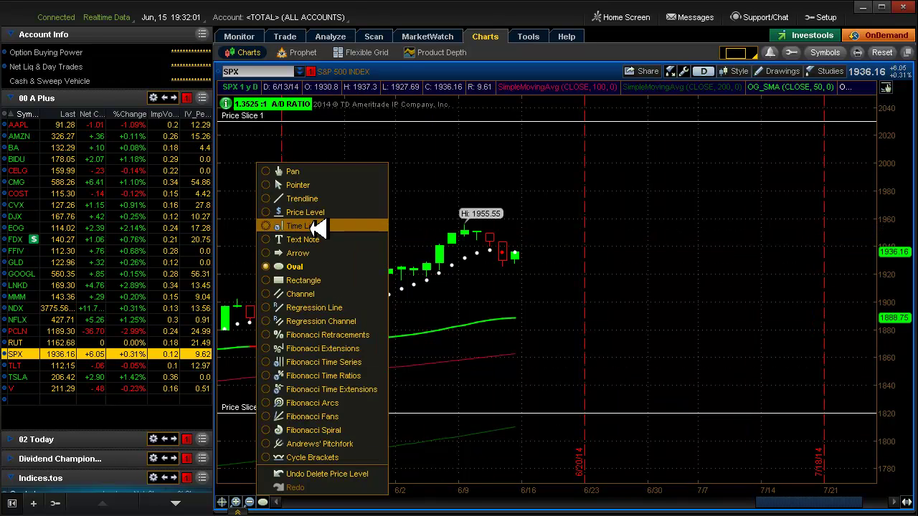
left_click(300, 226)
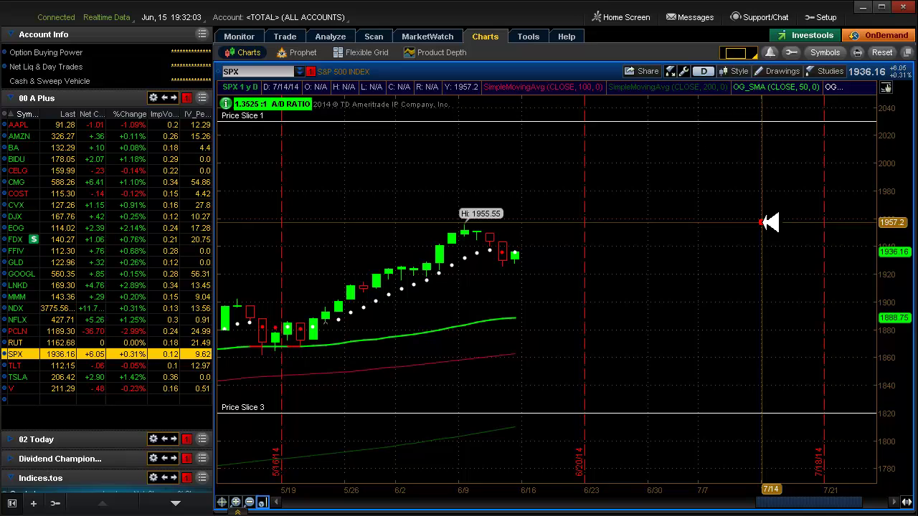
left_click_drag(765, 223, 770, 277)
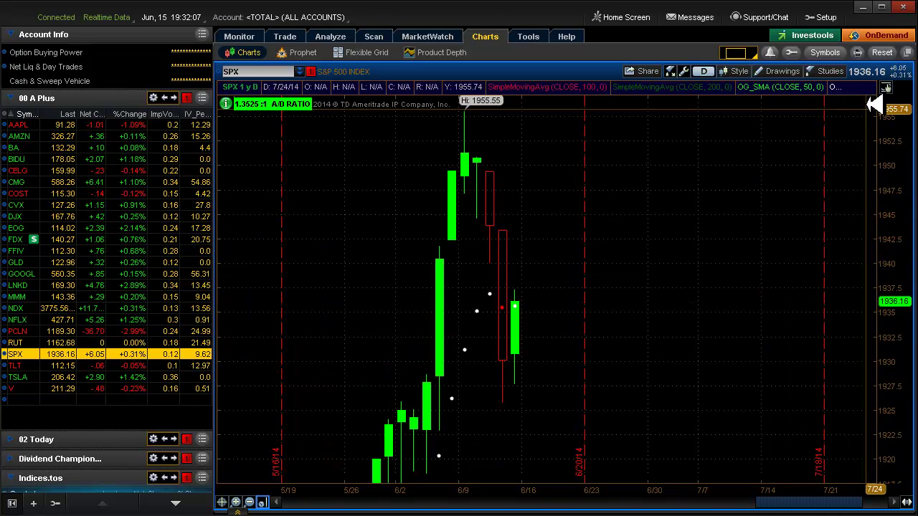
left_click(887, 88)
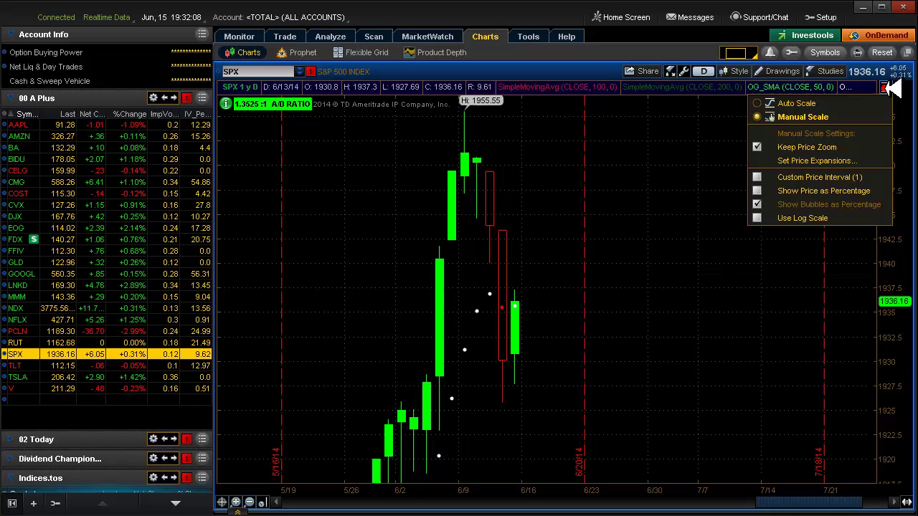
left_click(815, 107)
left_click_drag(898, 138, 913, 216)
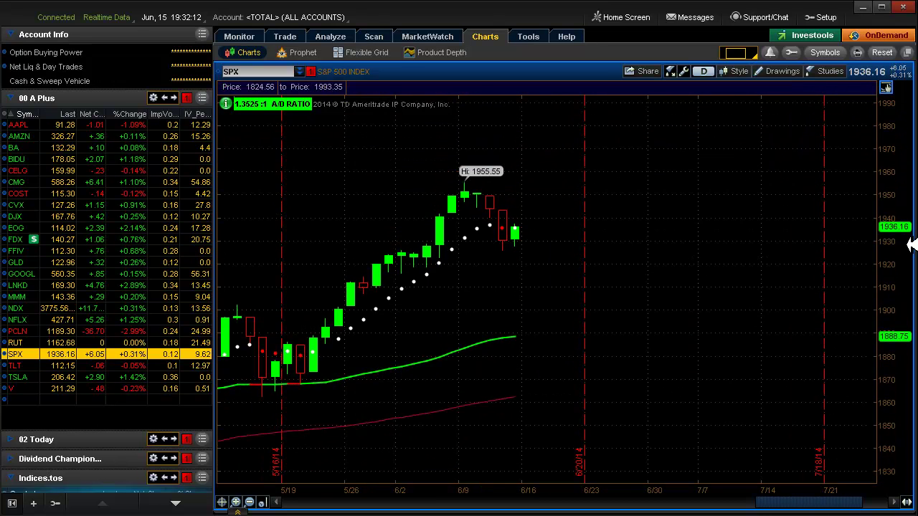
- Place a vertical Time Level line at July 14
left_click(265, 502)
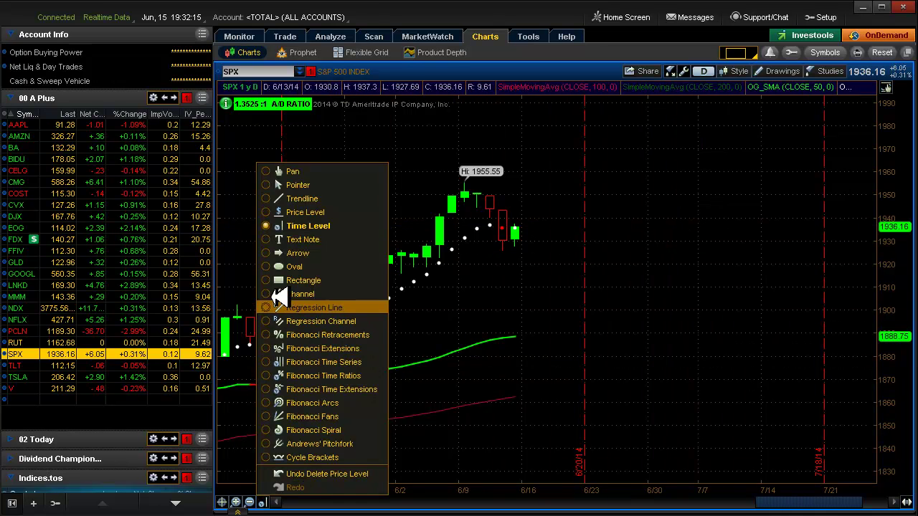
left_click(305, 233)
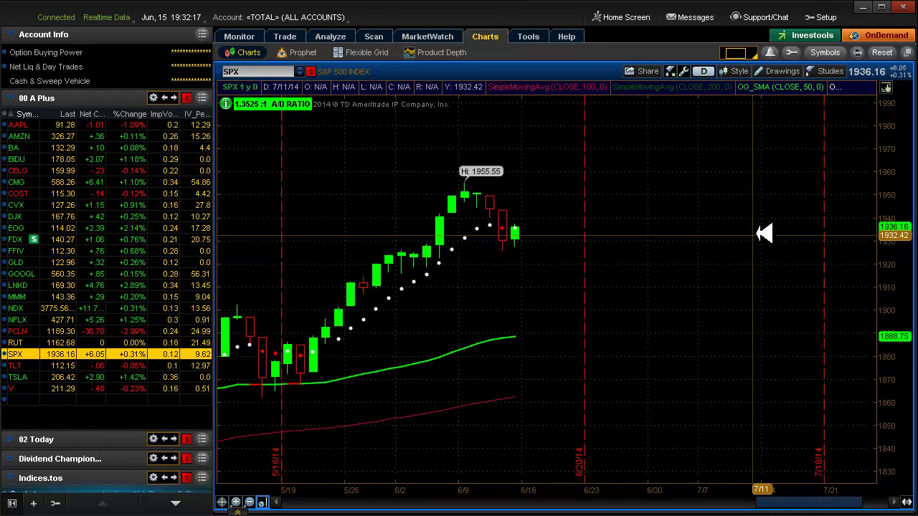
left_click(759, 348)
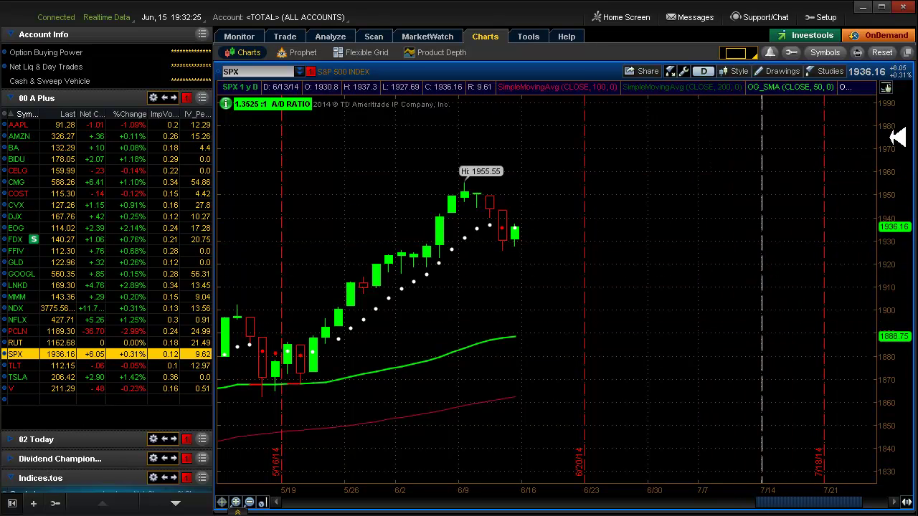
- Compress the price scale and scroll back so slices near 2030 and 1820 frame earlier history
left_click_drag(901, 139, 909, 287)
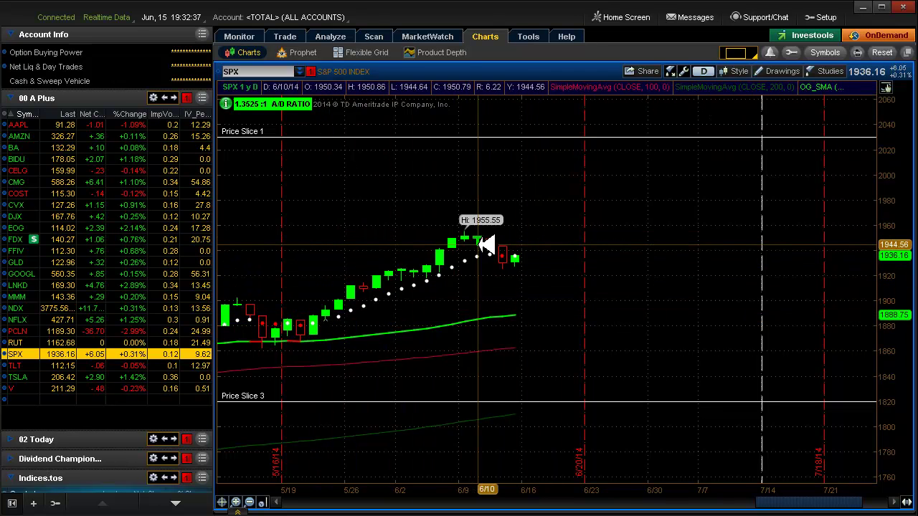
mouse_move(769, 499)
left_mouse_down()
mouse_move(659, 508)
mouse_move(782, 502)
mouse_move(509, 497)
mouse_move(754, 509)
mouse_move(752, 501)
left_mouse_up()
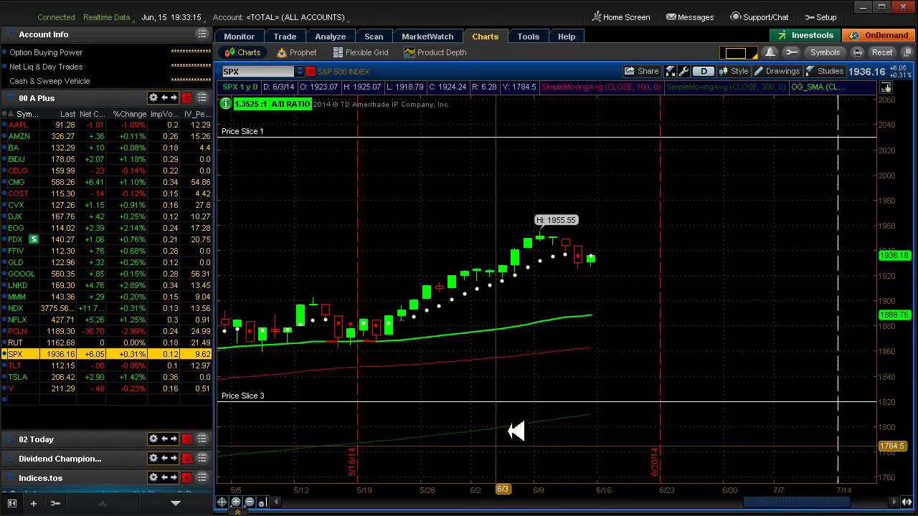
key("alt+Tab")
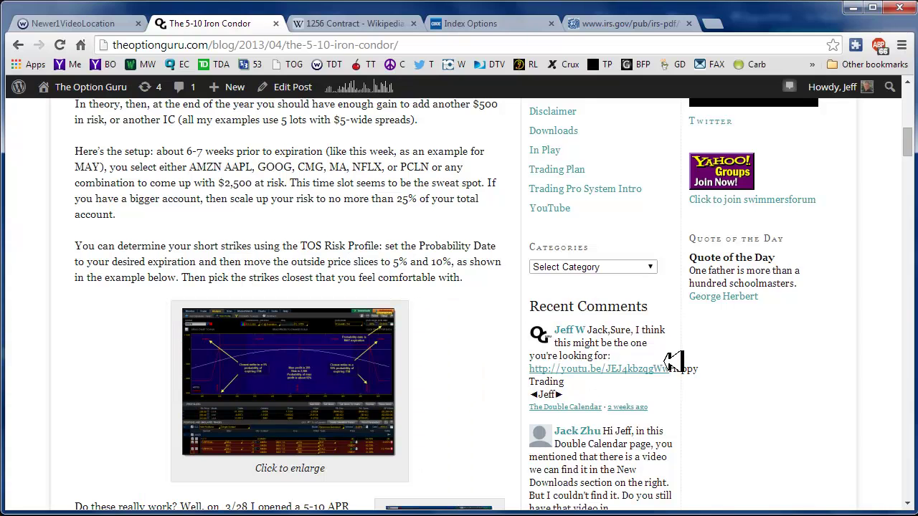
key("alt+Tab")
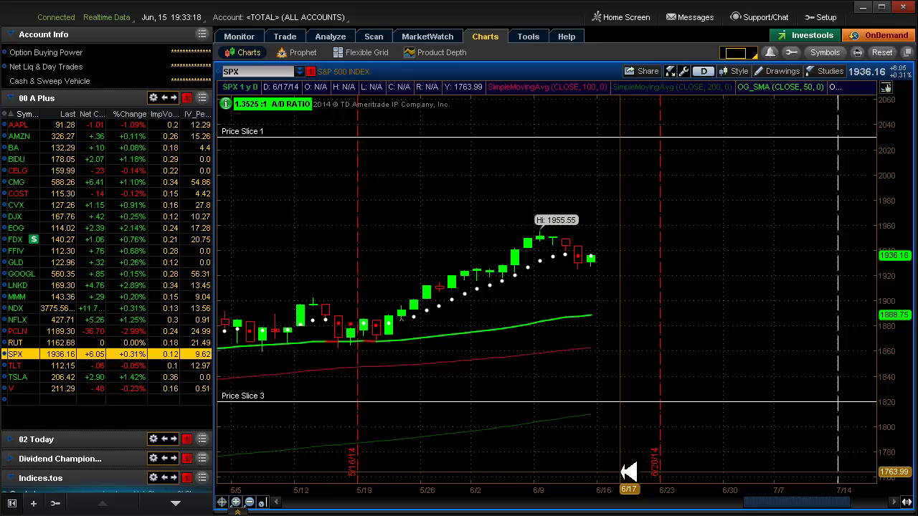
- Open Analyze and display the iron condor's Risk Profile graph
left_click(324, 36)
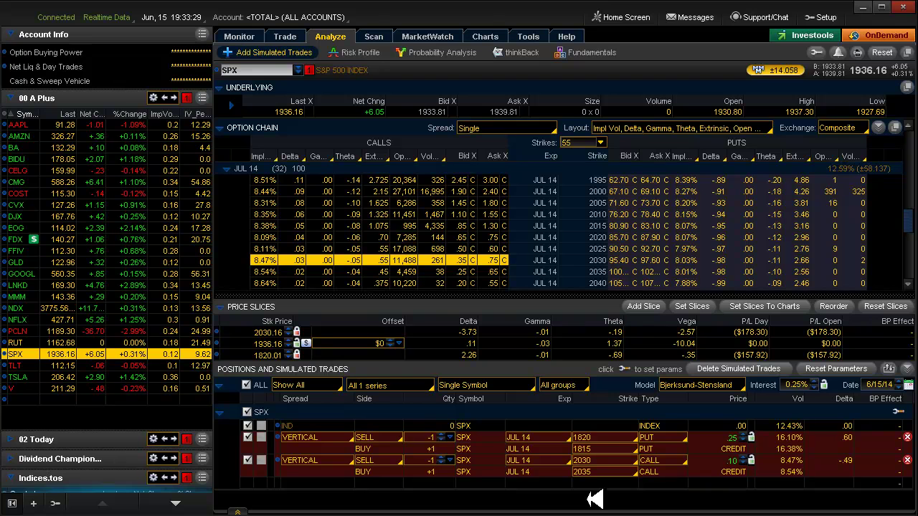
left_click(362, 53)
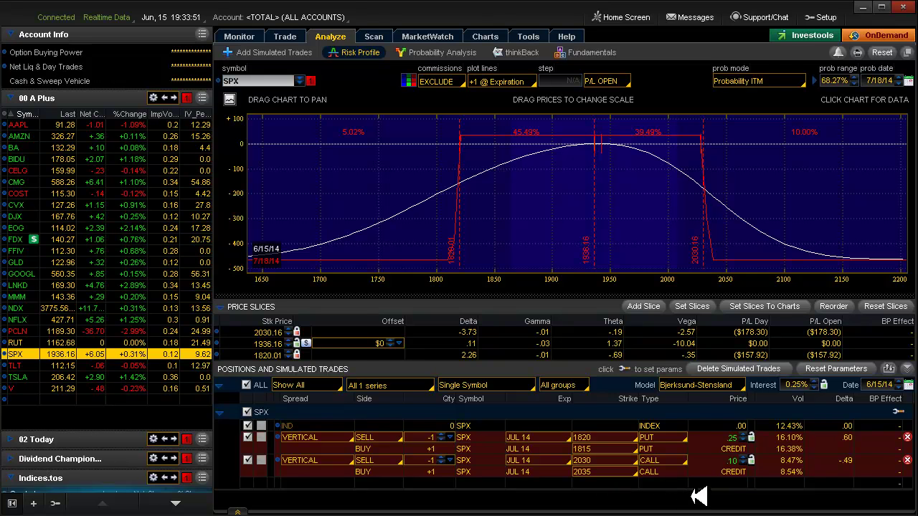
- Raise the put and call verticals from -1 to -2 contracts each
left_click(444, 440)
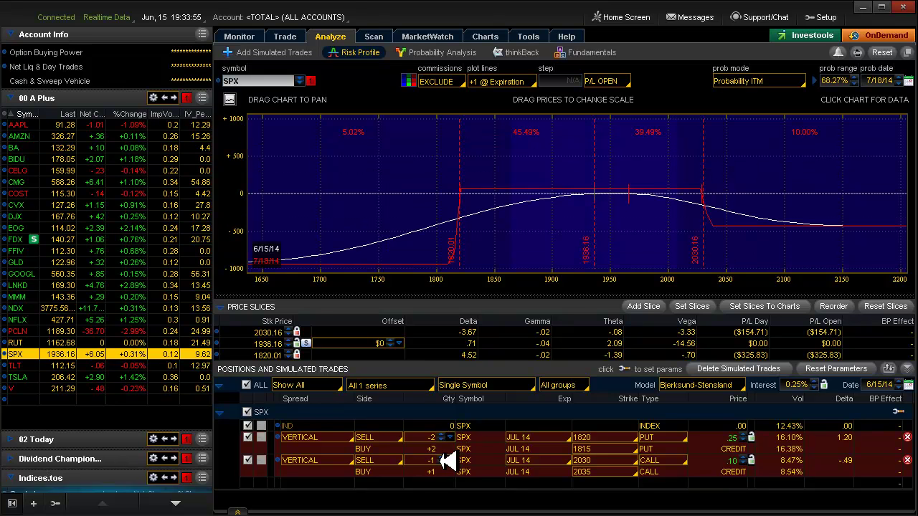
left_click(446, 461)
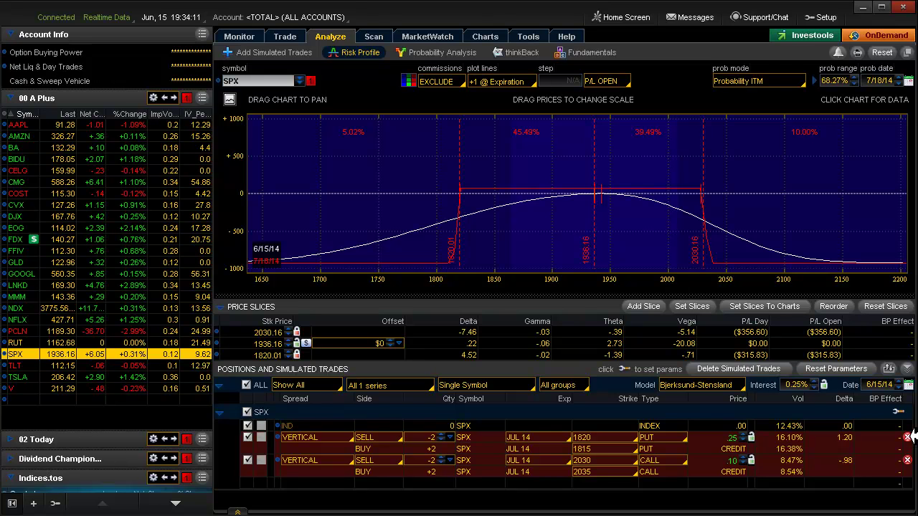
- Set the risk profile simulation date to July 9, 2014
left_click(911, 385)
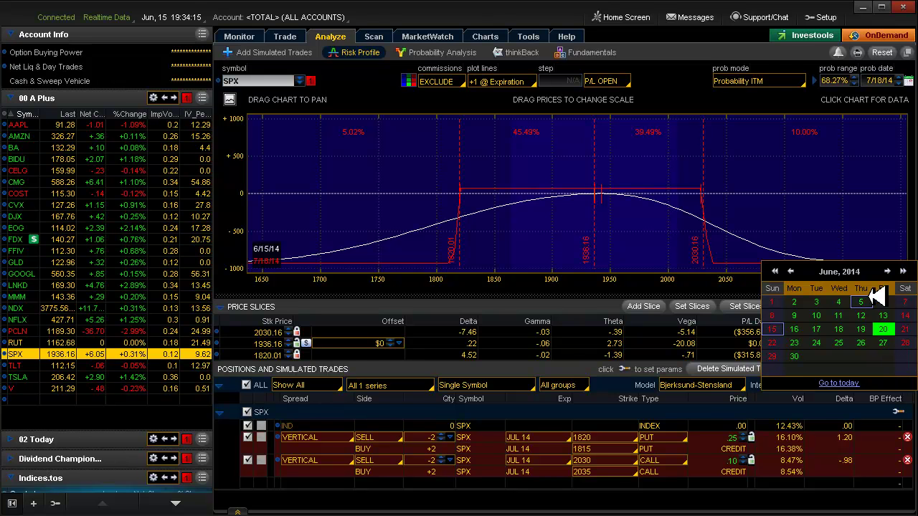
left_click(889, 271)
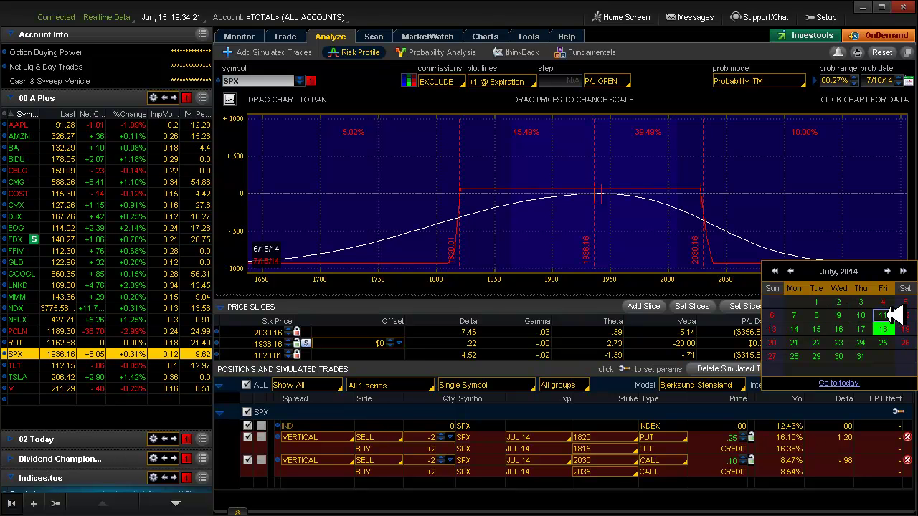
left_click(846, 314)
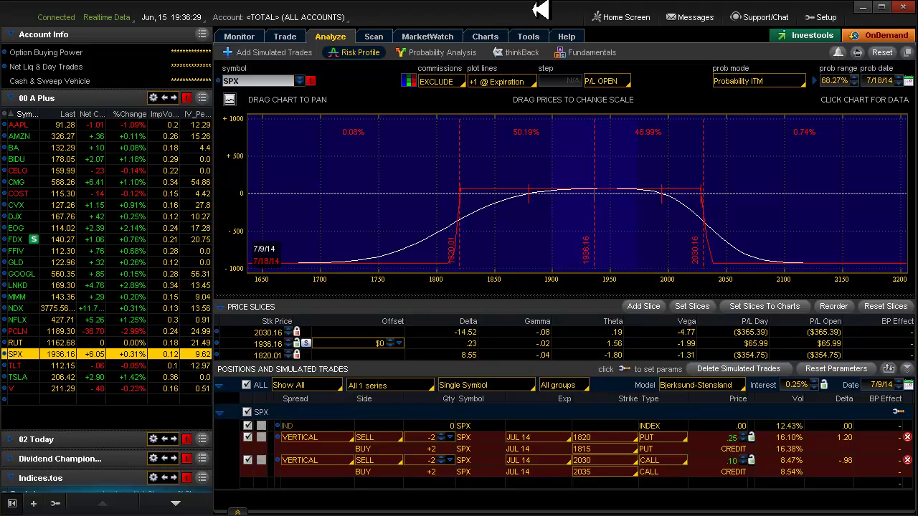
- Toggle the put vertical's price lock, return the date to 6/15/14, and reset slices to ±10%
left_click(750, 437)
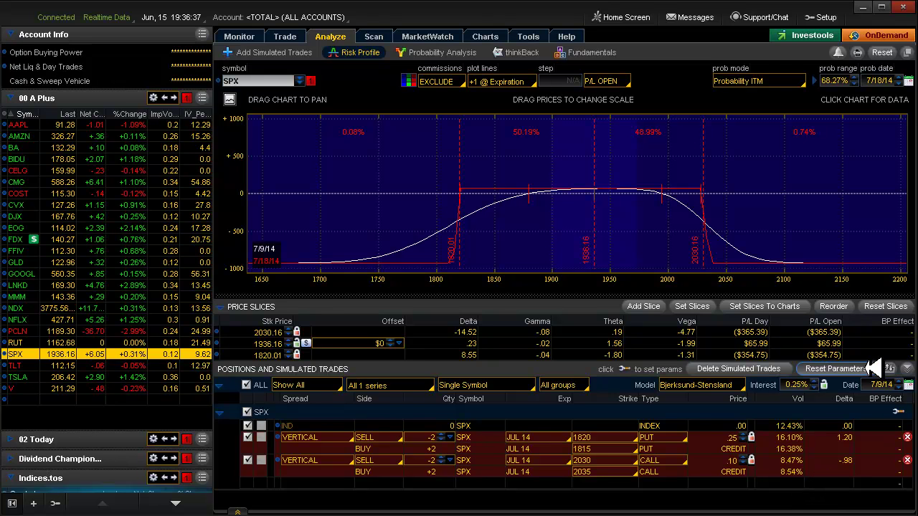
left_click(874, 368)
left_click(885, 307)
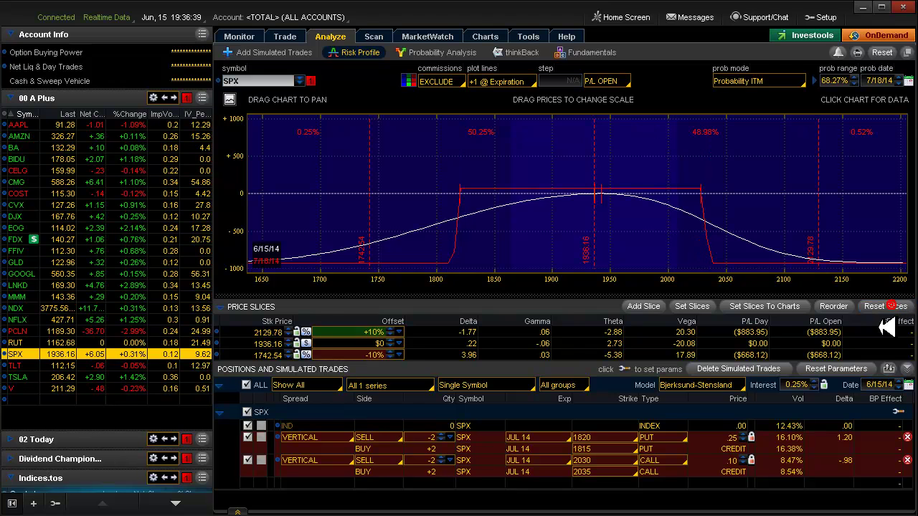